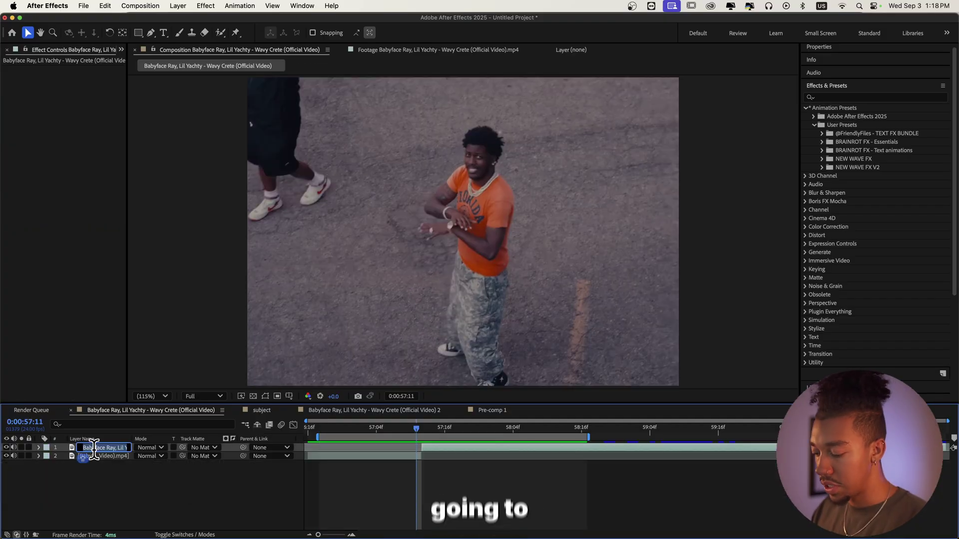
Name the clip layers 2ND and 1ST, preview the freeze point, and duplicate 1ST.
{"action": "key", "text": "Return"}
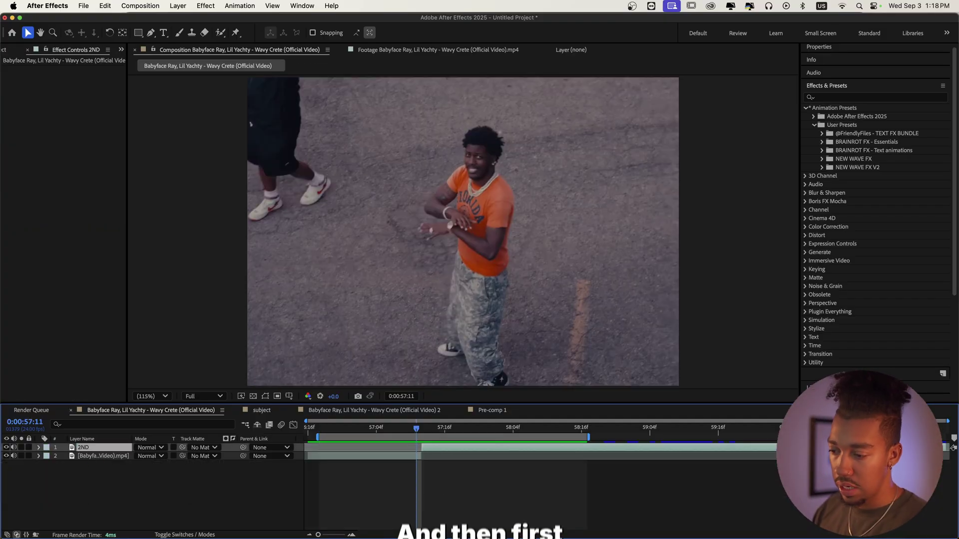
{"action": "left_click", "coordinate": [111, 453]}
{"action": "key", "text": "Return"}
{"action": "type", "text": "1ST"}
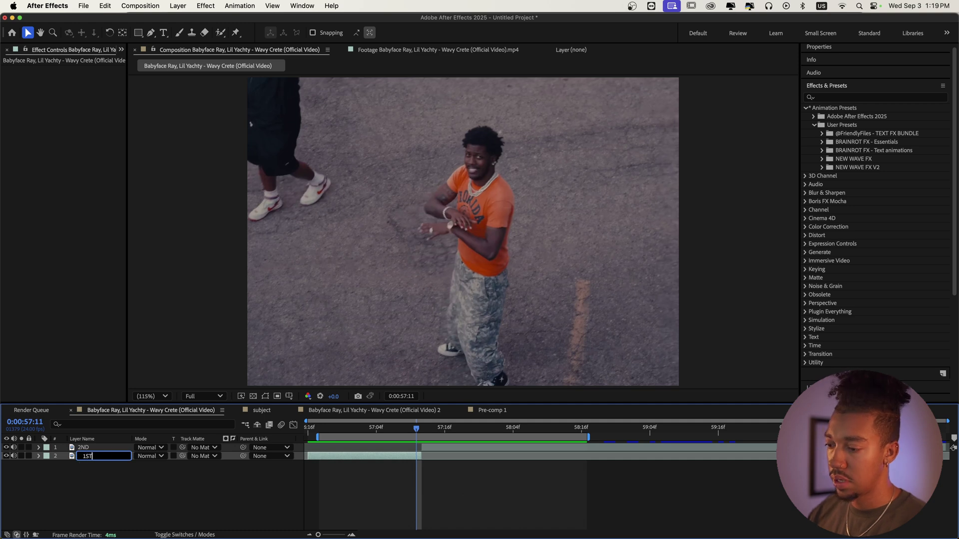
{"action": "key", "text": "Return"}
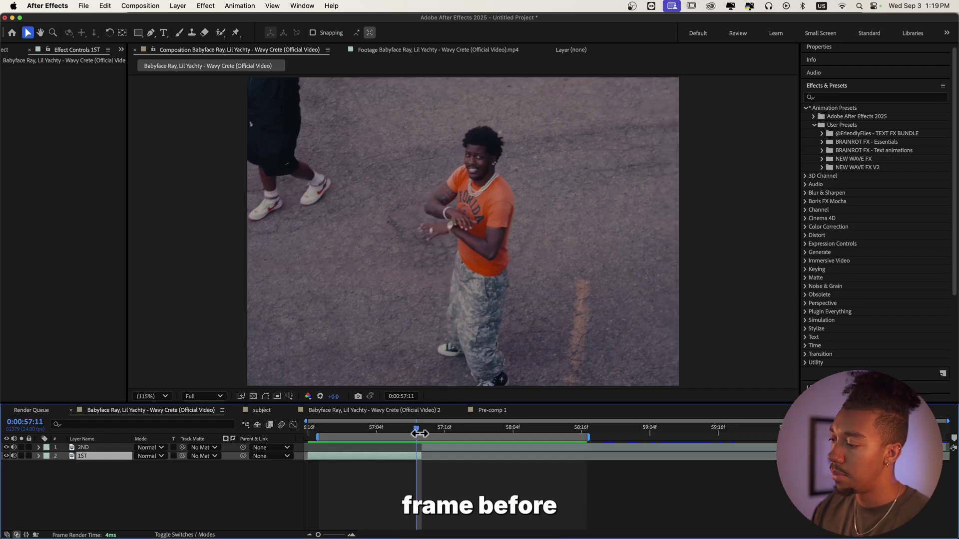
{"action": "key", "text": "space"}
{"action": "key", "text": "space"}
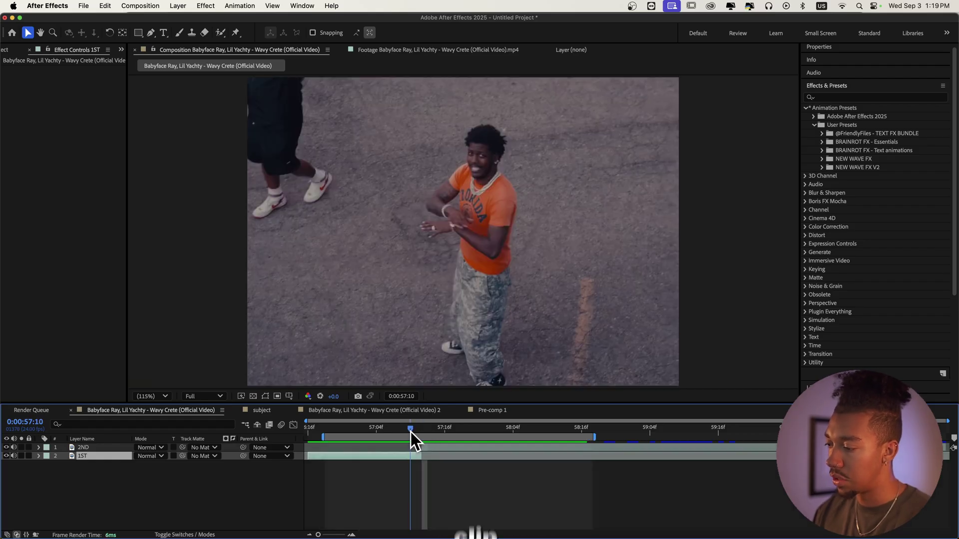
{"action": "key", "text": "super+d"}
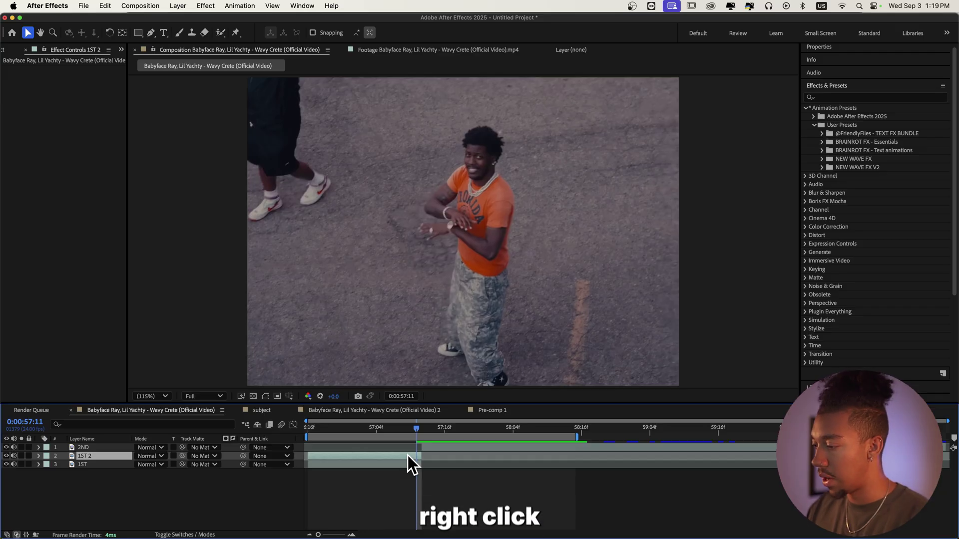
Freeze-frame the 1ST 2 duplicate, split it at 0:00:57:11, drop the first half, and move 1ST 3 to the top.
{"action": "right_click", "coordinate": [407, 456]}
{"action": "mouse_move", "coordinate": [457, 284]}
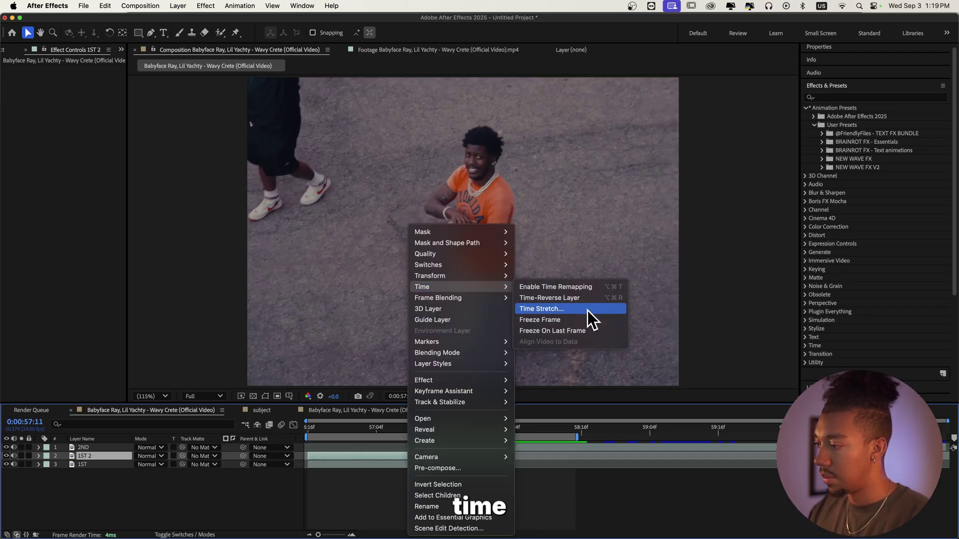
{"action": "left_click", "coordinate": [582, 318]}
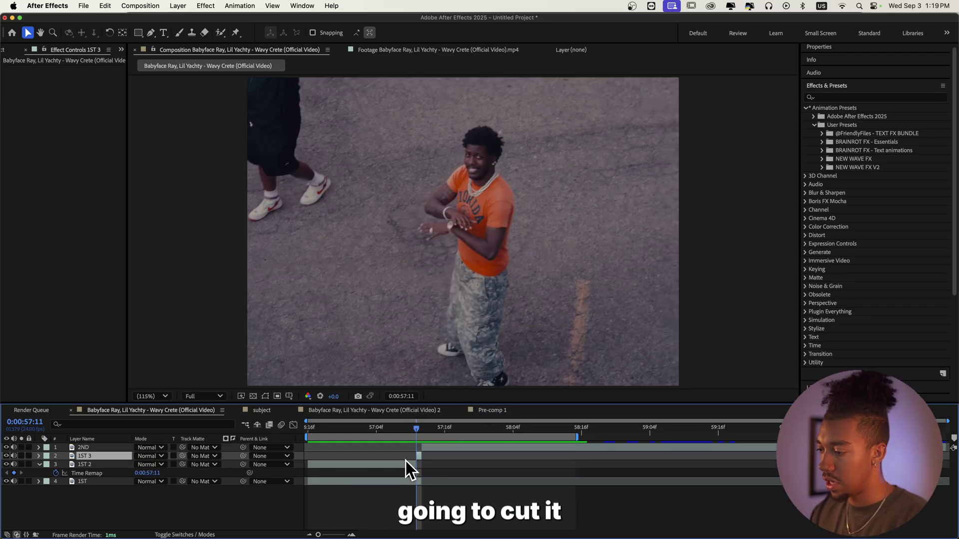
{"action": "key", "text": "super+shift+d"}
{"action": "key", "text": "Delete"}
{"action": "mouse_move", "coordinate": [100, 456]}
{"action": "left_mouse_down"}
{"action": "mouse_move", "coordinate": [131, 465]}
{"action": "mouse_move", "coordinate": [100, 444]}
{"action": "left_mouse_up"}
{"action": "key", "text": "equal"}
{"action": "key", "text": "equal"}
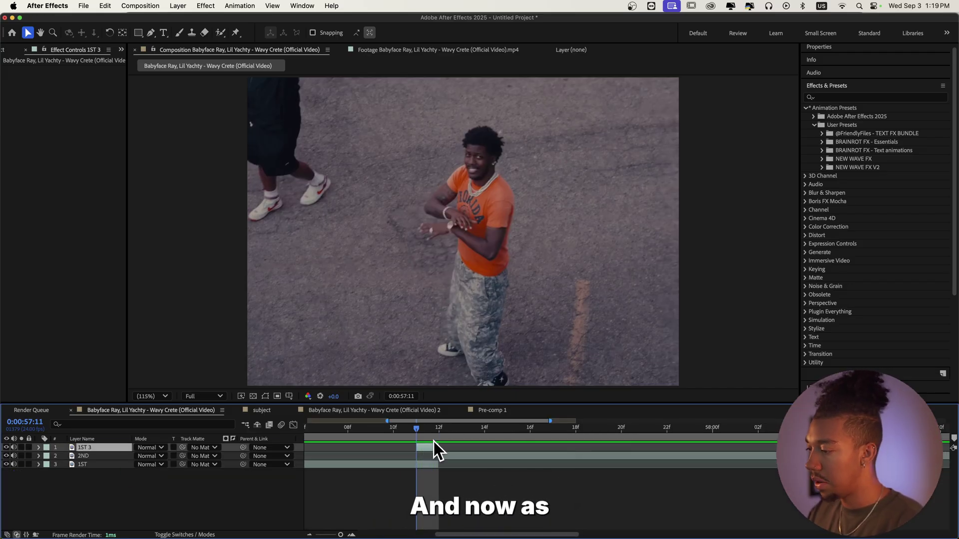
{"action": "key", "text": "minus"}
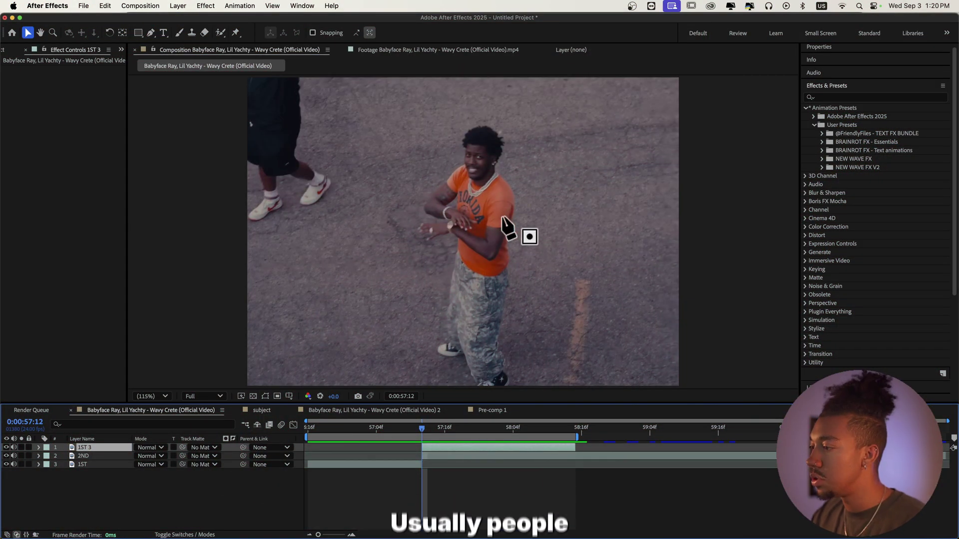
Trim layer 1ST 3 down to a single frame at the freeze point.
{"action": "key", "text": "g"}
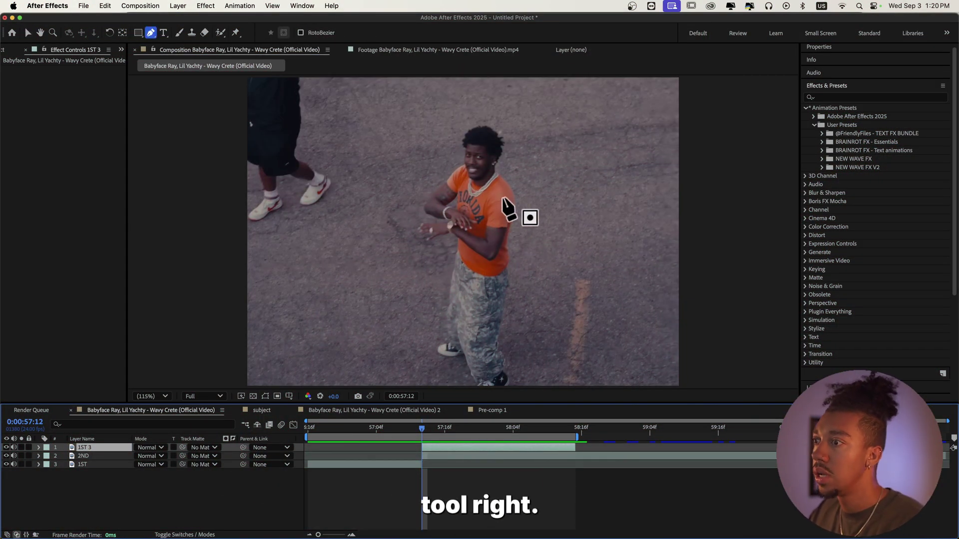
{"action": "left_click", "coordinate": [221, 35]}
{"action": "left_click", "coordinate": [426, 433]}
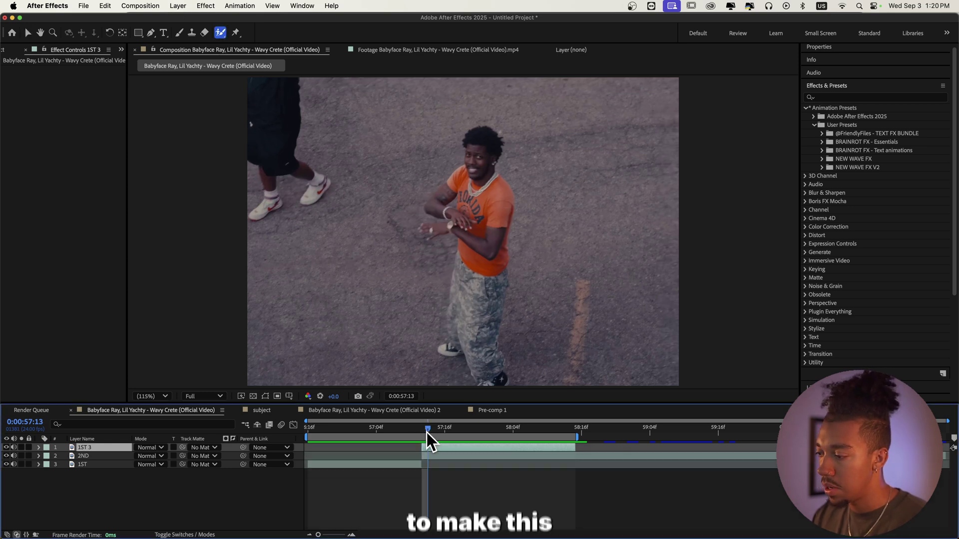
{"action": "key", "text": "ctrl+shift+d"}
{"action": "key", "text": "ctrl+z"}
{"action": "left_click", "coordinate": [424, 431]}
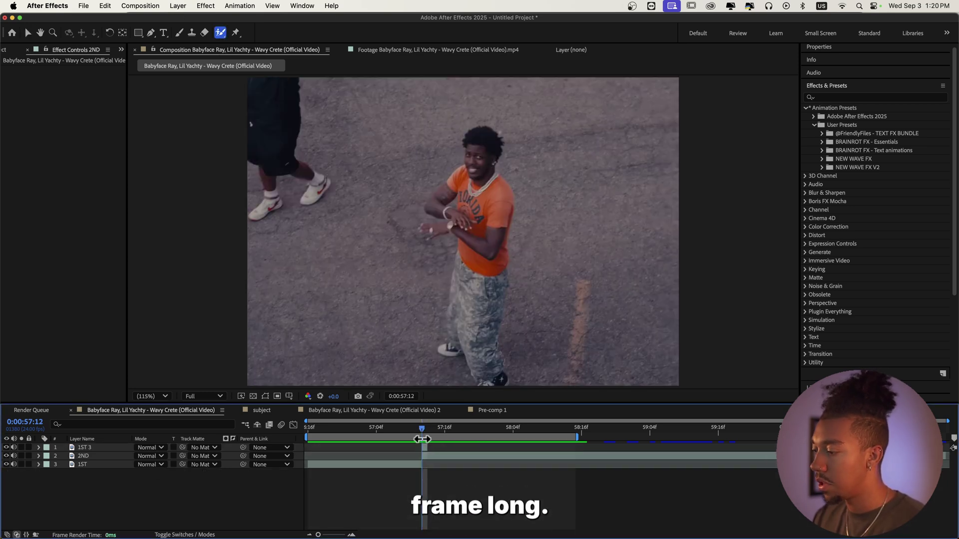
{"action": "key", "text": "equal"}
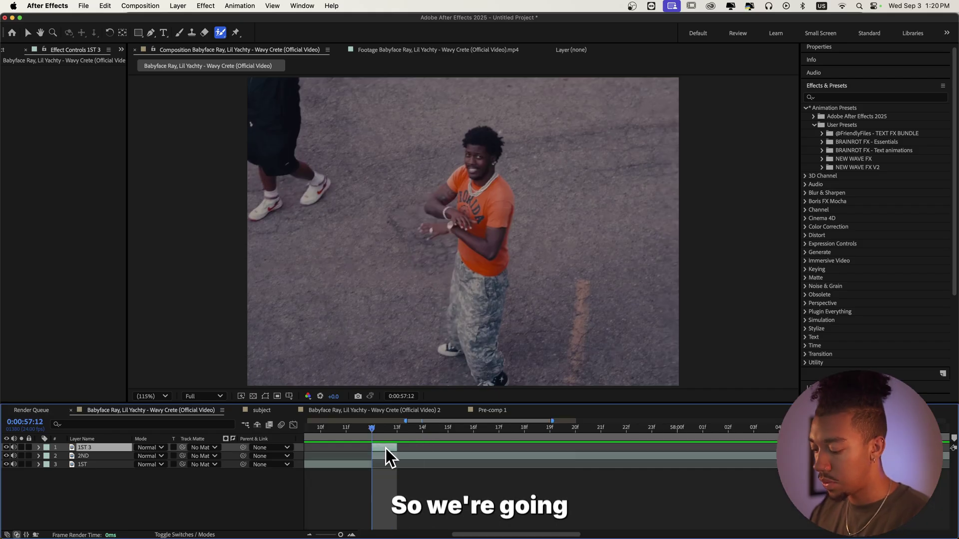
Paint a Roto Brush stroke over the dancing subject on 1ST 3 and freeze the matte.
{"action": "double_click", "coordinate": [387, 447]}
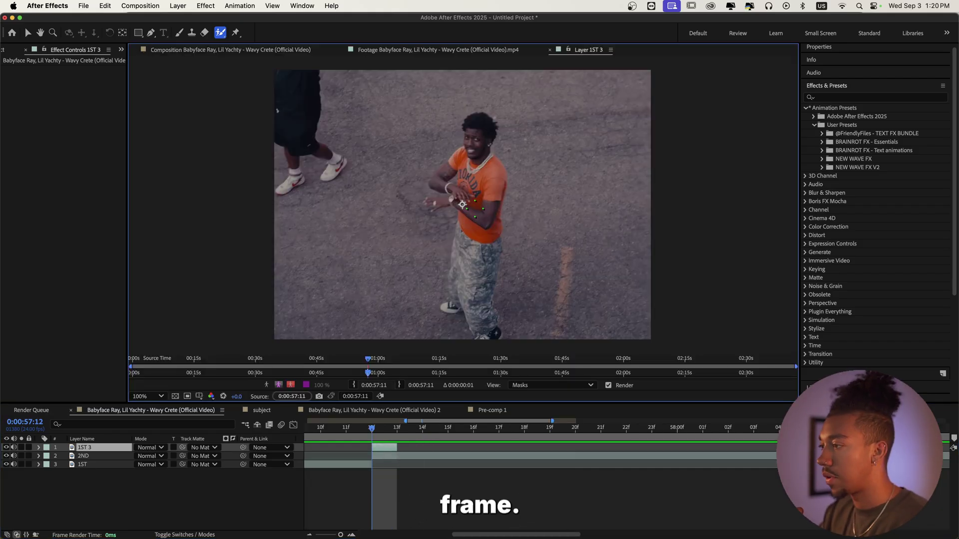
{"action": "left_click_drag", "start_coordinate": [462, 204], "coordinate": [483, 218]}
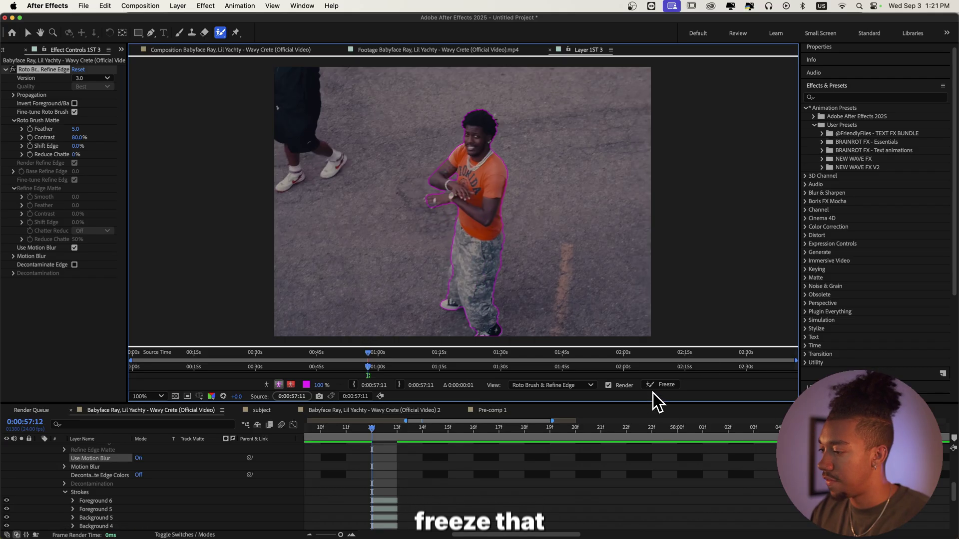
{"action": "left_click", "coordinate": [655, 388]}
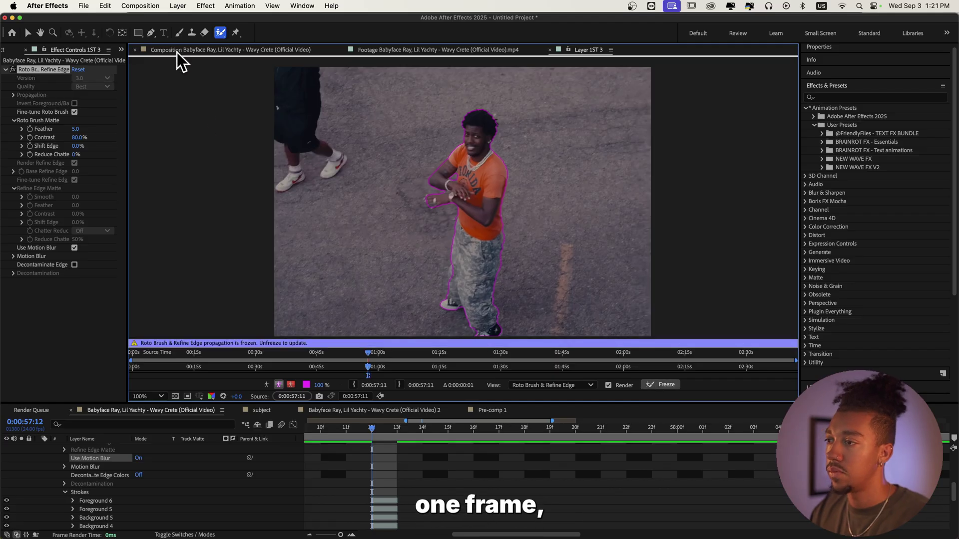
In the composition, stretch 1ST 3 to check the roto cut-out, then trim it back to one frame.
{"action": "left_click", "coordinate": [178, 52]}
{"action": "scroll", "coordinate": [399, 445], "scroll_direction": "up", "scroll_amount": 5}
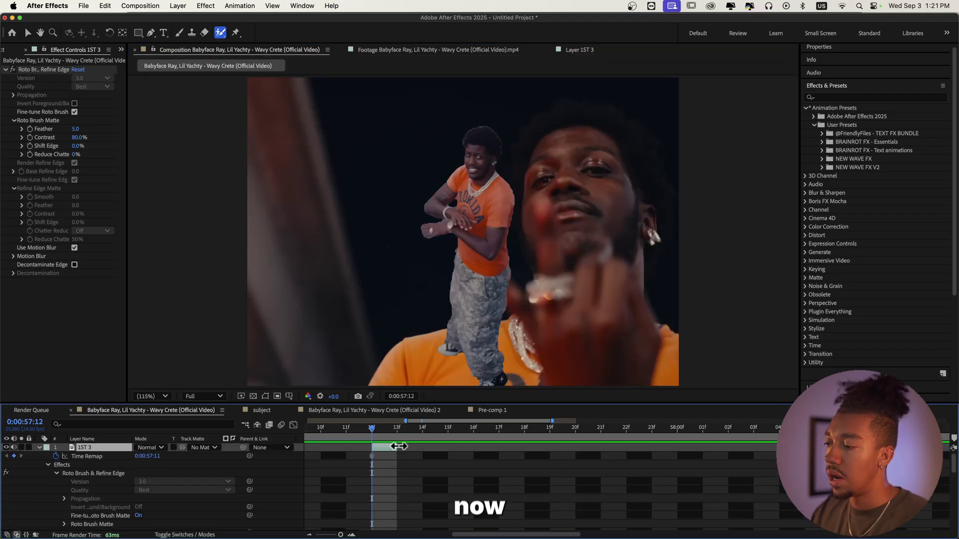
{"action": "left_click_drag", "start_coordinate": [399, 450], "coordinate": [549, 449]}
{"action": "mouse_move", "coordinate": [383, 428]}
{"action": "left_mouse_down"}
{"action": "mouse_move", "coordinate": [394, 428]}
{"action": "mouse_move", "coordinate": [372, 433]}
{"action": "left_mouse_up"}
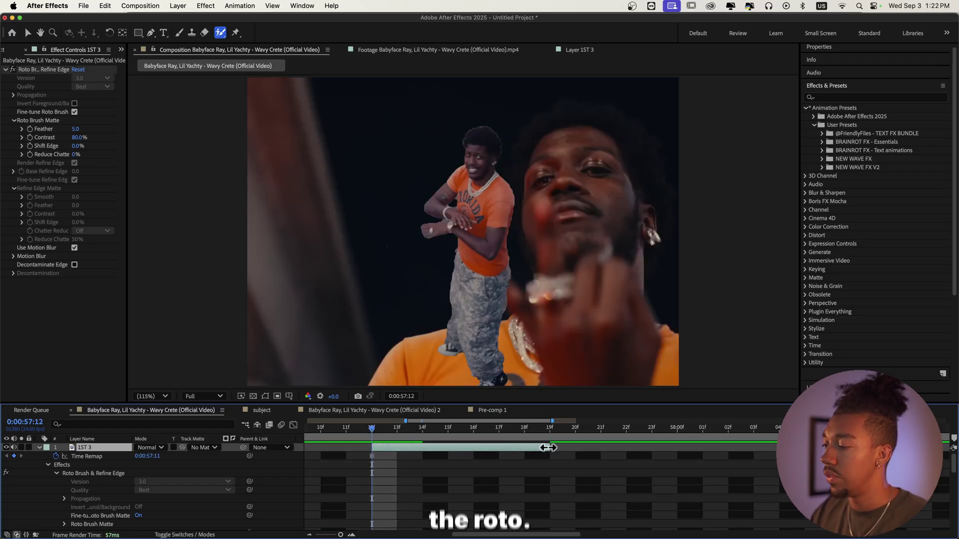
{"action": "left_click_drag", "start_coordinate": [548, 448], "coordinate": [397, 448]}
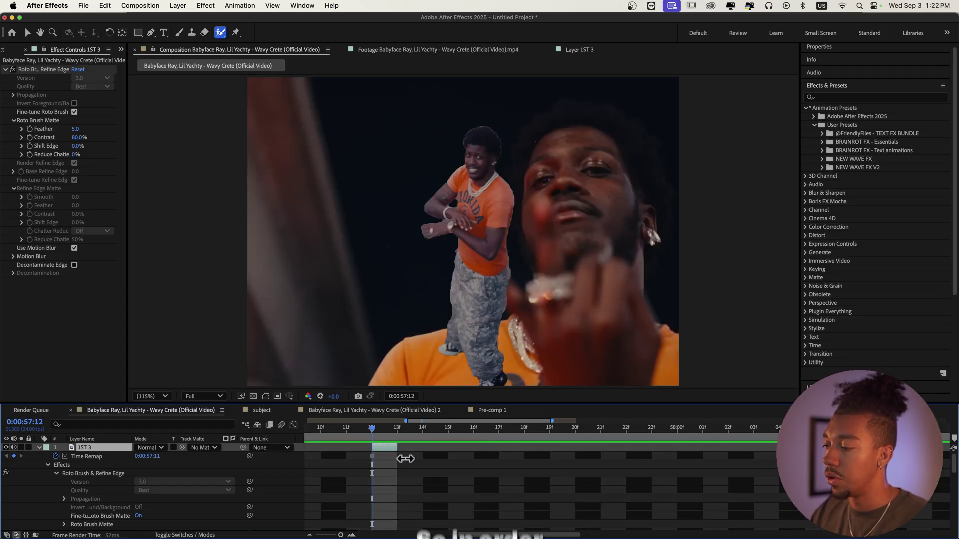
Pre-compose the one-frame cutout layer into a new comp named FREEZE FRAME.
{"action": "right_click", "coordinate": [382, 445]}
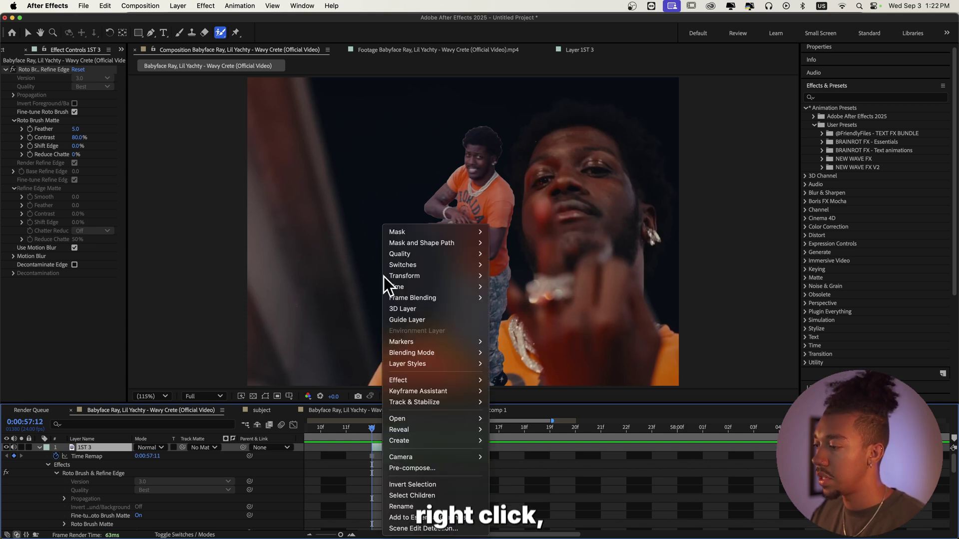
{"action": "left_click", "coordinate": [402, 467]}
{"action": "type", "text": "FRE"}
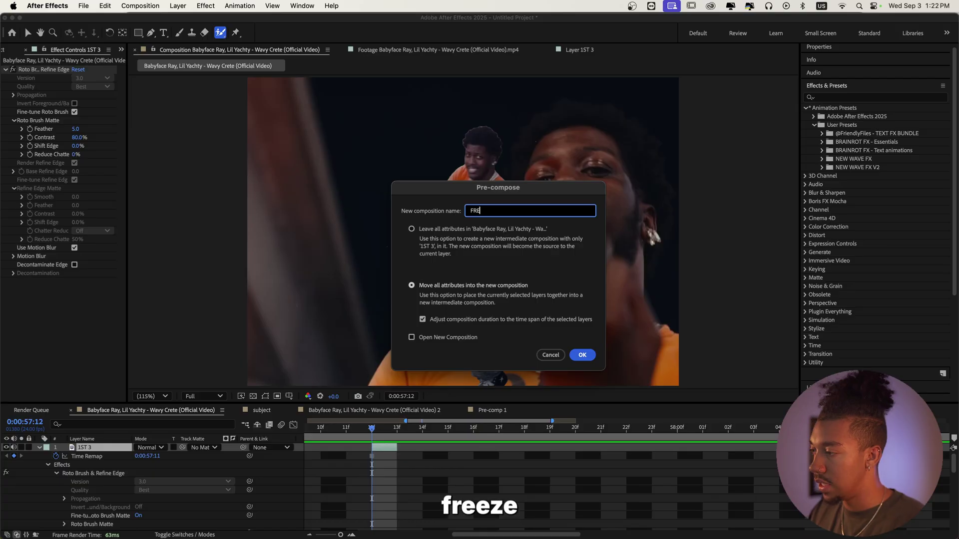
{"action": "type", "text": "EZE FRAME"}
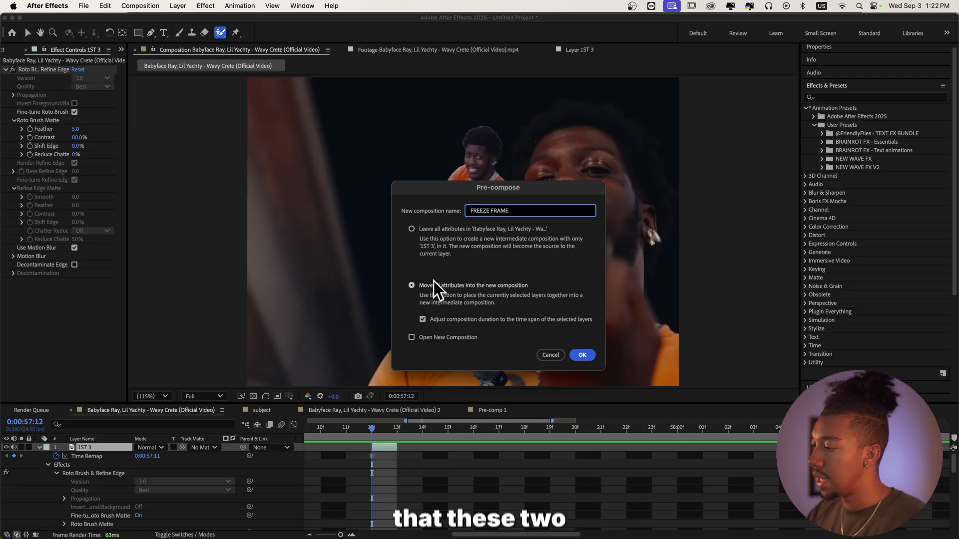
{"action": "left_click", "coordinate": [582, 354]}
Apply Time > Freeze Frame to the FREEZE FRAME layer.
{"action": "right_click", "coordinate": [386, 230]}
{"action": "mouse_move", "coordinate": [424, 290]}
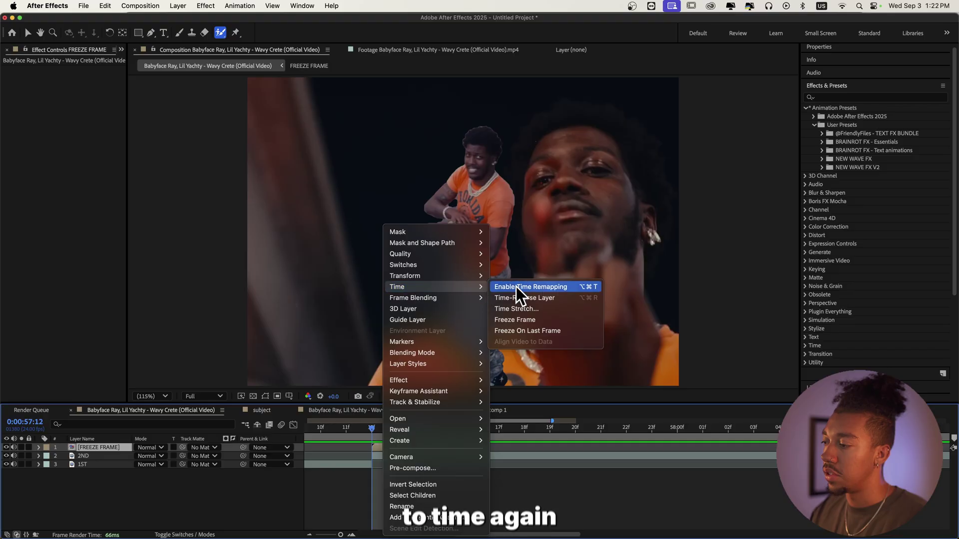
{"action": "left_click", "coordinate": [536, 320]}
Split FREEZE FRAME at successive frames (57:14, 58:02, 57:16) into staggered copies.
{"action": "left_click_drag", "start_coordinate": [381, 426], "coordinate": [355, 451]}
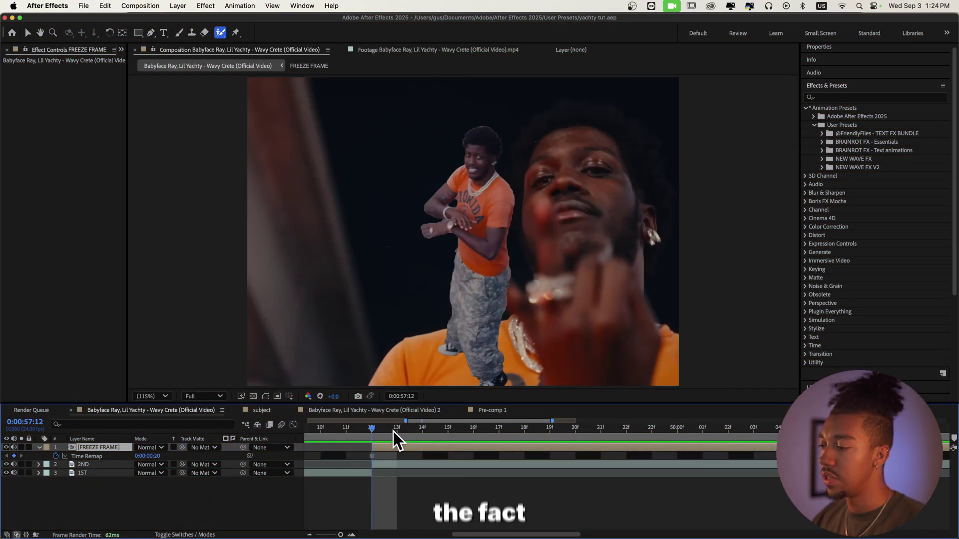
{"action": "key", "text": "Page_Down"}
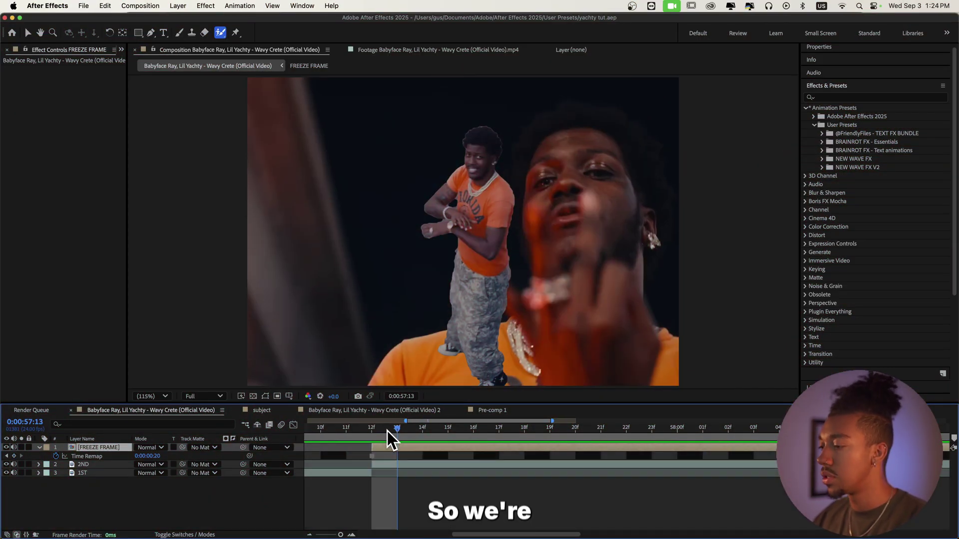
{"action": "key", "text": "Page_Up"}
{"action": "left_click_drag", "start_coordinate": [376, 435], "coordinate": [729, 430]}
{"action": "key", "text": "super+shift+d"}
{"action": "key", "text": "super+shift+d"}
{"action": "key", "text": "super+shift+d"}
{"action": "key", "text": "super+shift+d"}
{"action": "key", "text": "super+shift+d"}
{"action": "key", "text": "super+shift+d"}
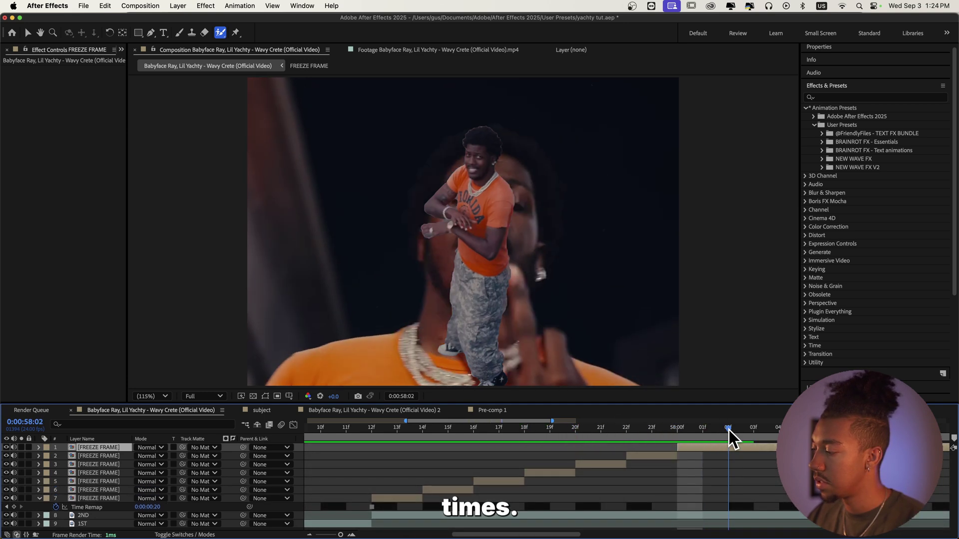
{"action": "key", "text": "super+shift+d"}
{"action": "left_click_drag", "start_coordinate": [413, 428], "coordinate": [385, 430]}
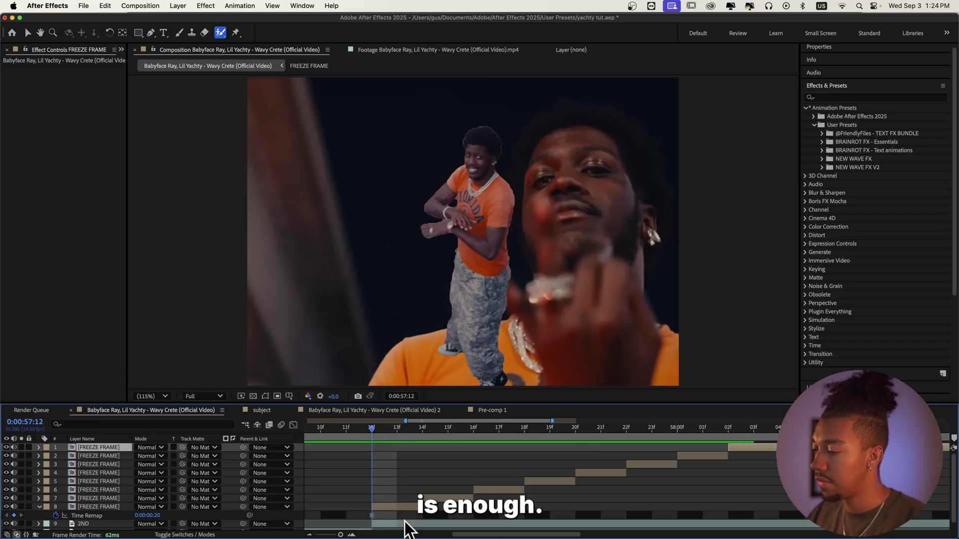
{"action": "left_click_drag", "start_coordinate": [394, 424], "coordinate": [379, 437]}
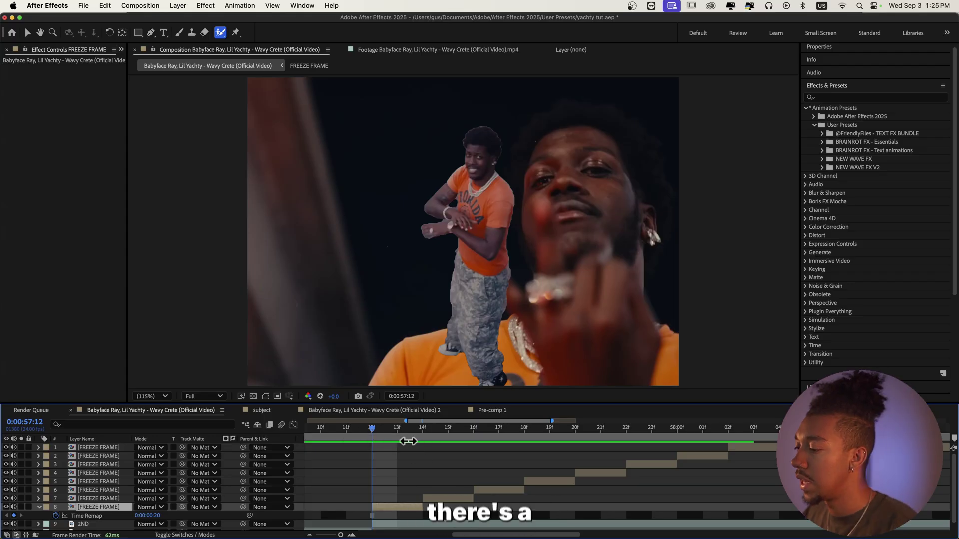
{"action": "left_click_drag", "start_coordinate": [378, 430], "coordinate": [473, 440]}
Draw a closed Pen mask around the subject on the sixth FREEZE FRAME piece.
{"action": "left_click", "coordinate": [479, 489]}
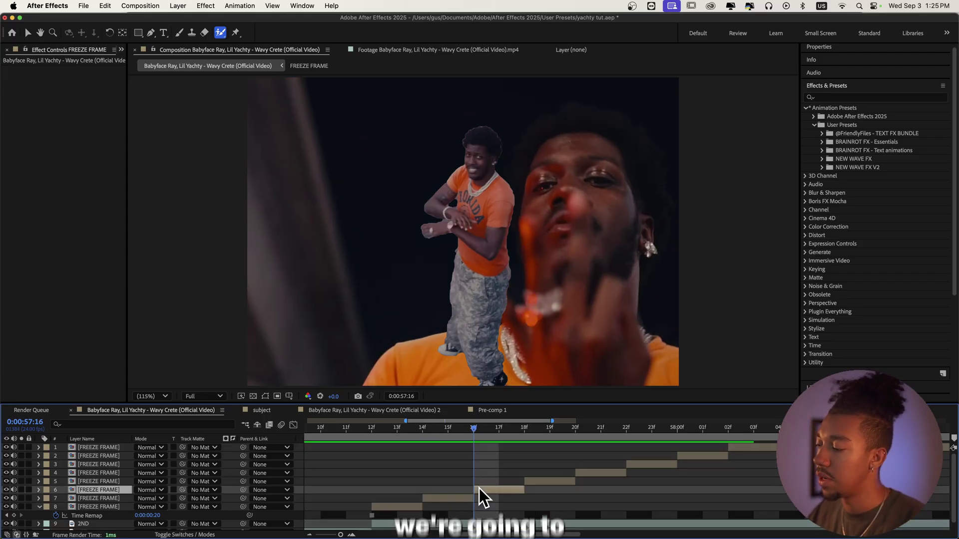
{"action": "key", "text": "g"}
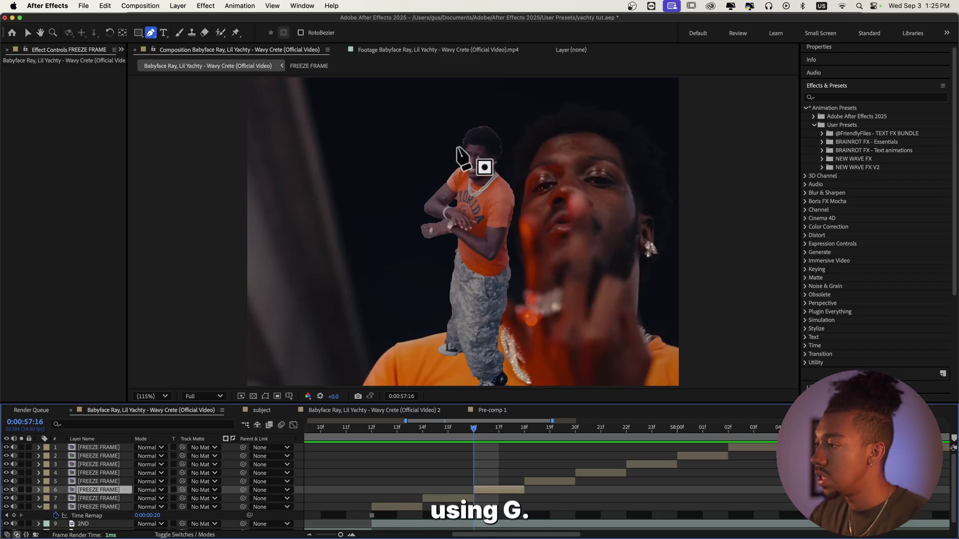
{"action": "left_click", "coordinate": [444, 140]}
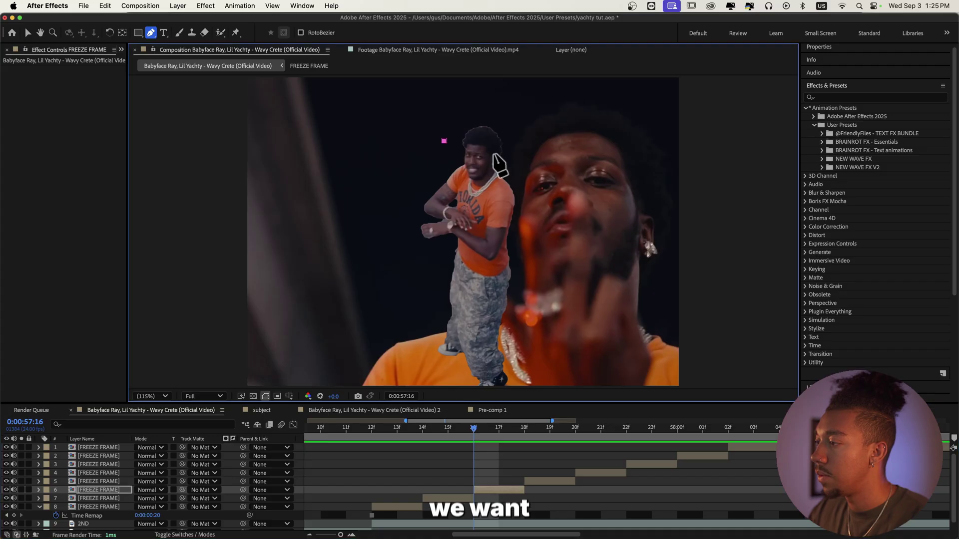
{"action": "left_click", "coordinate": [545, 174]}
{"action": "left_click", "coordinate": [573, 325]}
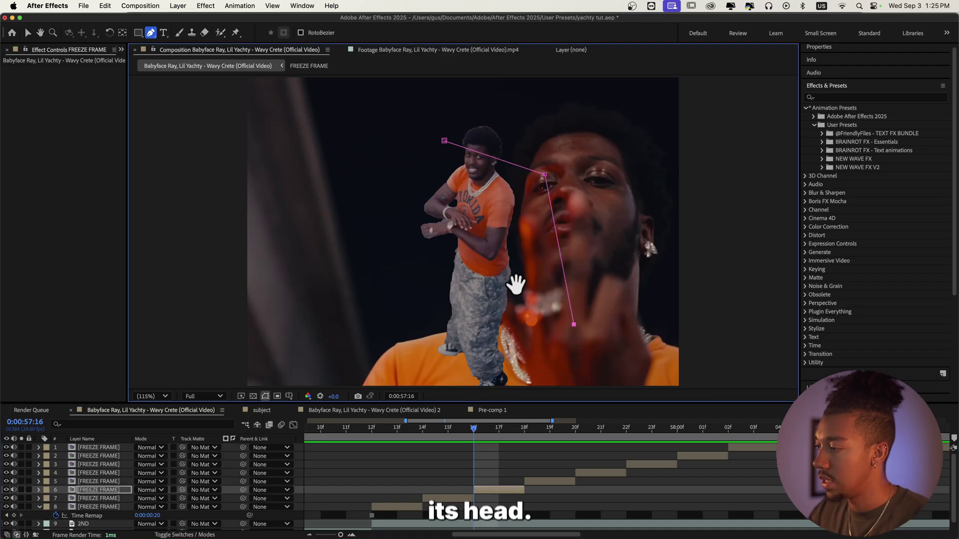
{"action": "key", "text": "space"}
{"action": "left_click_drag", "start_coordinate": [517, 292], "coordinate": [554, 180]}
{"action": "left_click_drag", "start_coordinate": [490, 284], "coordinate": [461, 283]}
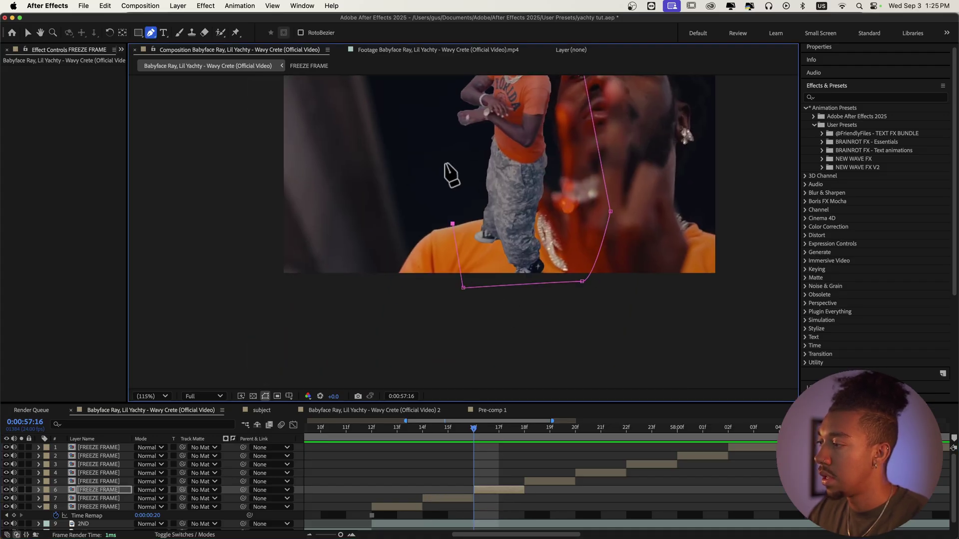
{"action": "key", "text": "space"}
{"action": "left_click_drag", "start_coordinate": [450, 174], "coordinate": [451, 266]}
{"action": "left_click", "coordinate": [450, 215]}
{"action": "left_click", "coordinate": [473, 151]}
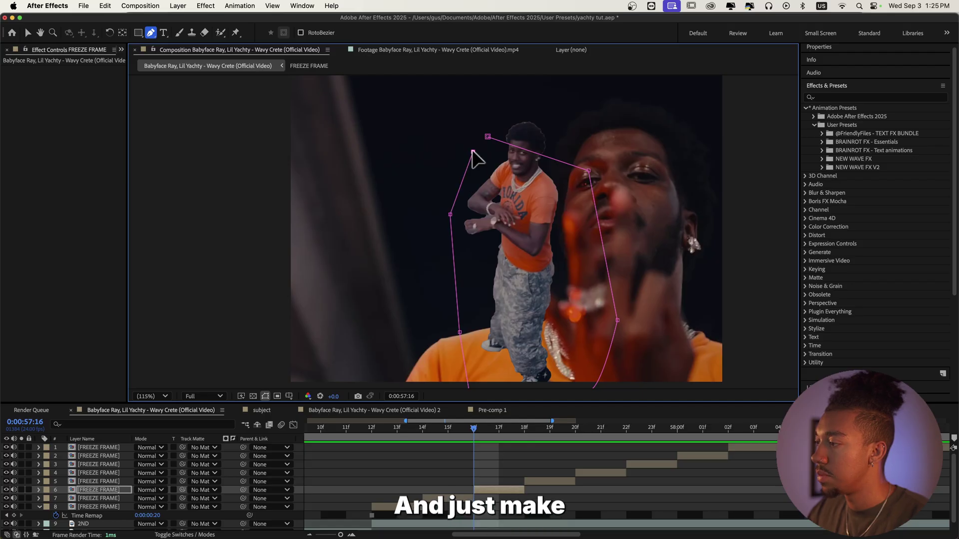
{"action": "left_click", "coordinate": [489, 141]}
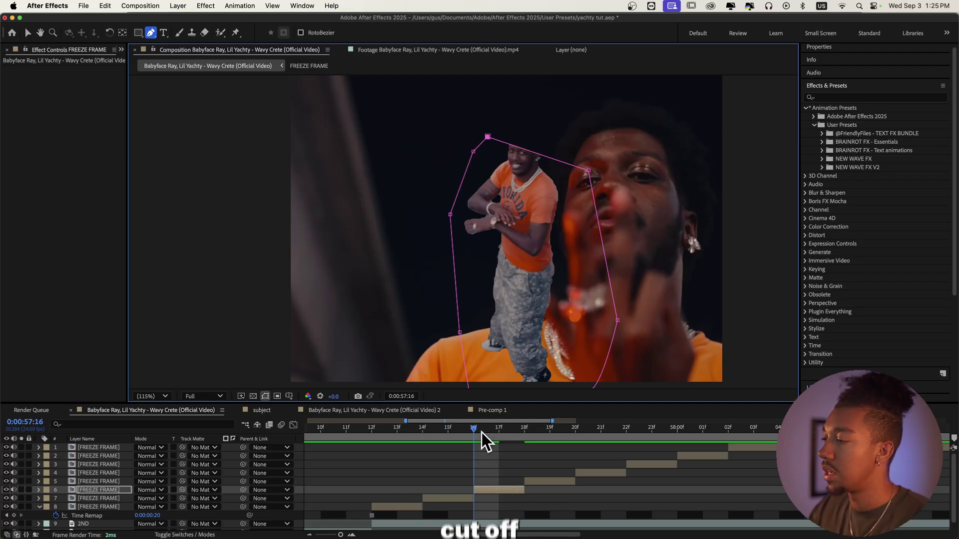
Mask the subject on the next freeze-frame layer with a closed outline.
{"action": "left_click_drag", "start_coordinate": [481, 431], "coordinate": [517, 427]}
{"action": "left_click", "coordinate": [535, 480]}
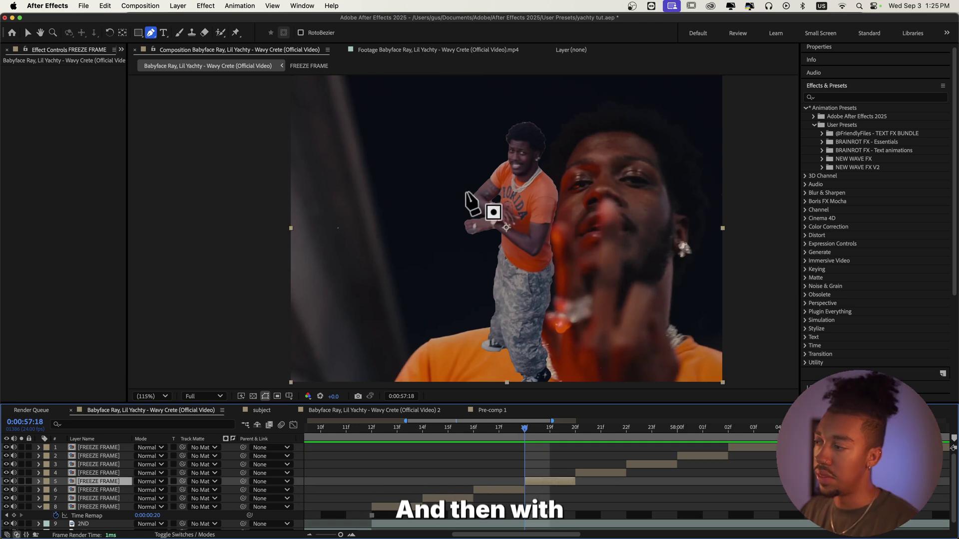
{"action": "left_click", "coordinate": [455, 186]}
{"action": "left_click", "coordinate": [488, 159]}
{"action": "left_click_drag", "start_coordinate": [487, 161], "coordinate": [507, 199]}
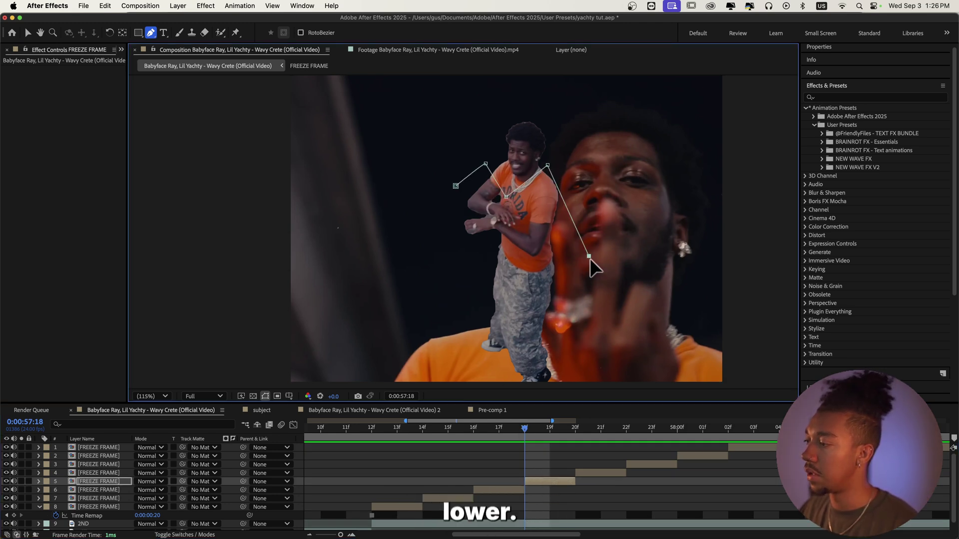
{"action": "left_click", "coordinate": [589, 256]}
{"action": "scroll", "coordinate": [589, 256], "scroll_direction": "down", "scroll_amount": 3}
{"action": "left_click", "coordinate": [592, 321]}
{"action": "left_click", "coordinate": [589, 361]}
{"action": "left_click", "coordinate": [478, 359]}
{"action": "left_click", "coordinate": [475, 312]}
{"action": "left_click", "coordinate": [473, 152]}
Start a mask on the following freeze copy, then select the next layer to check.
{"action": "left_click", "coordinate": [579, 430]}
{"action": "left_click", "coordinate": [589, 469]}
{"action": "left_click", "coordinate": [456, 223]}
{"action": "left_click", "coordinate": [465, 173]}
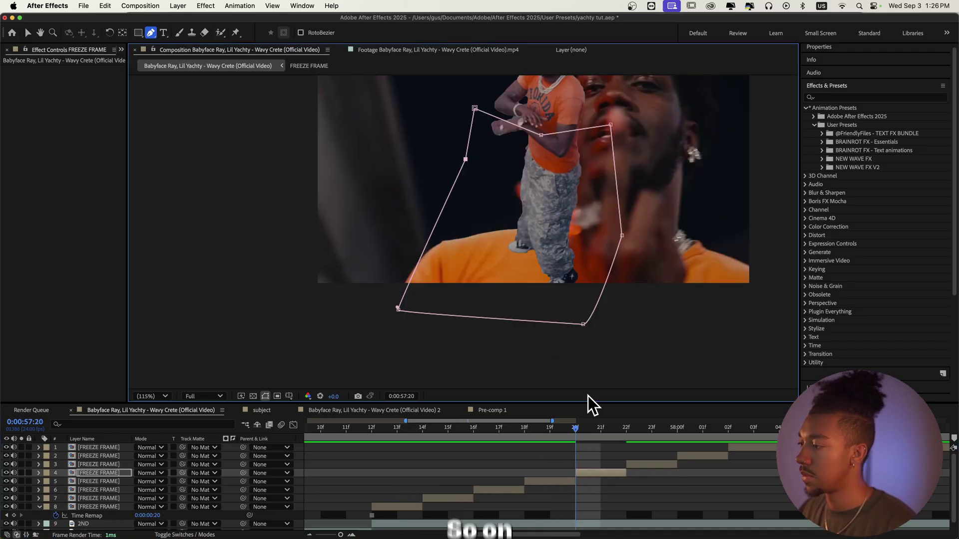
{"action": "left_click", "coordinate": [626, 429]}
{"action": "key", "text": "ctrl+Up"}
{"action": "left_click_drag", "start_coordinate": [605, 314], "coordinate": [580, 347]}
Create another freeze copy later in the footage and mask its subject, viewing at 100%.
{"action": "left_click_drag", "start_coordinate": [732, 431], "coordinate": [777, 432]}
{"action": "key", "text": "ctrl+d"}
{"action": "left_click", "coordinate": [492, 265]}
{"action": "left_click", "coordinate": [544, 274]}
{"action": "left_click_drag", "start_coordinate": [569, 256], "coordinate": [580, 283]}
{"action": "left_click", "coordinate": [493, 268]}
{"action": "key", "text": "slash"}
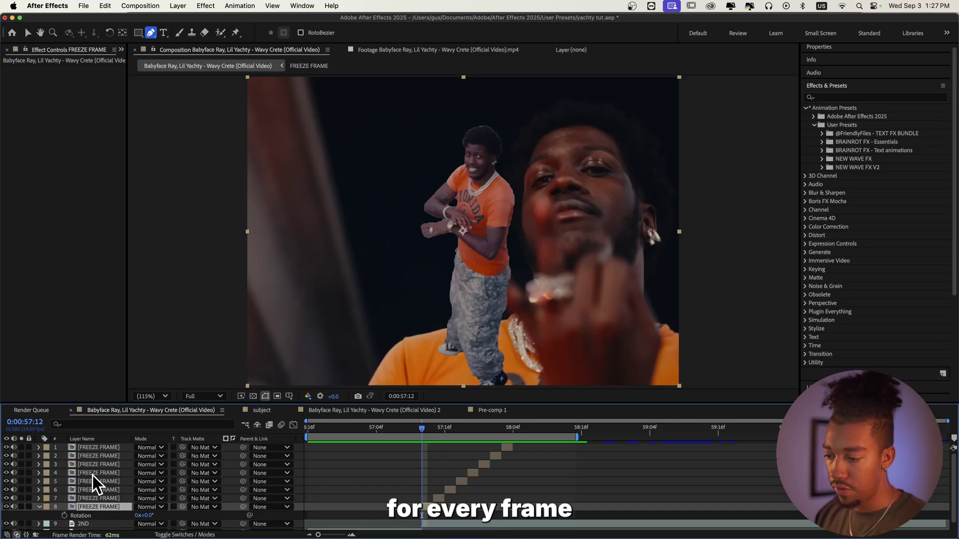
Rotate freeze layer 8 to 4° and layer 7 to −4°.
{"action": "key", "text": "r"}
{"action": "scroll", "coordinate": [87, 475], "scroll_direction": "down", "scroll_amount": 1}
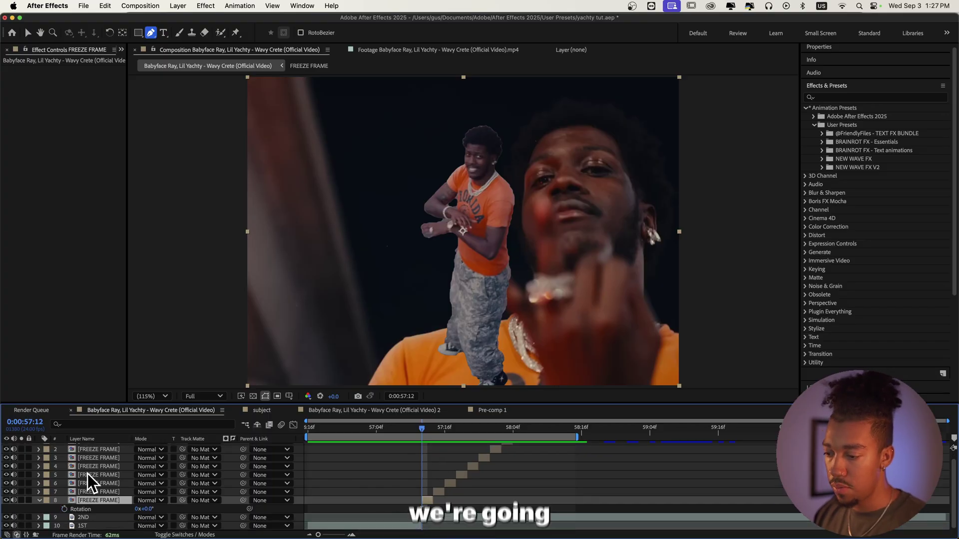
{"action": "left_click", "coordinate": [149, 508]}
{"action": "type", "text": "4"}
{"action": "key", "text": "Return"}
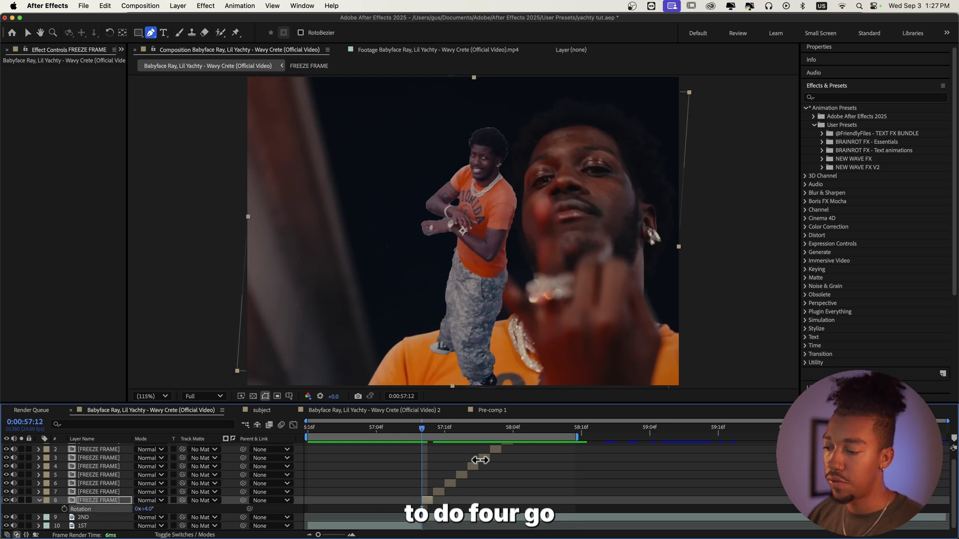
{"action": "left_click", "coordinate": [100, 492]}
{"action": "key", "text": "r"}
{"action": "left_click", "coordinate": [149, 500]}
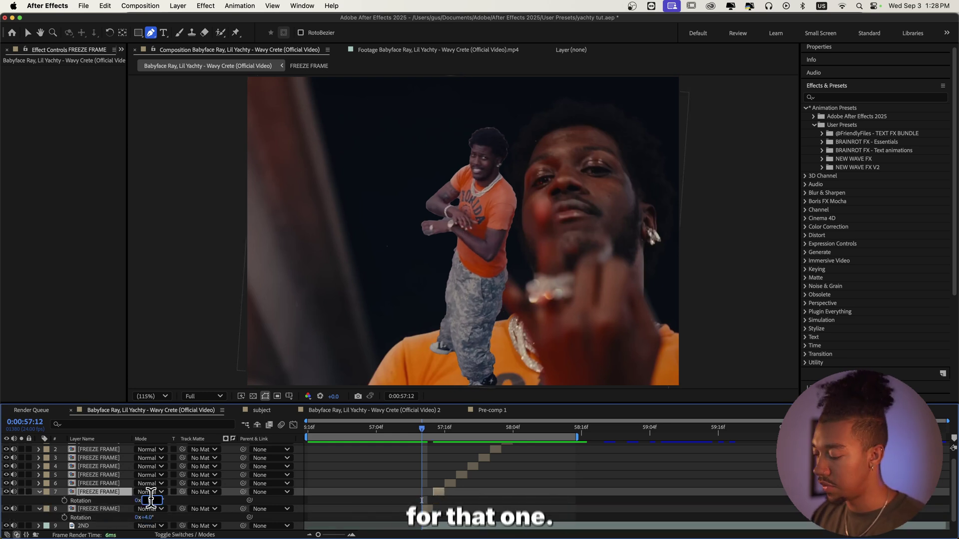
{"action": "type", "text": "-"}
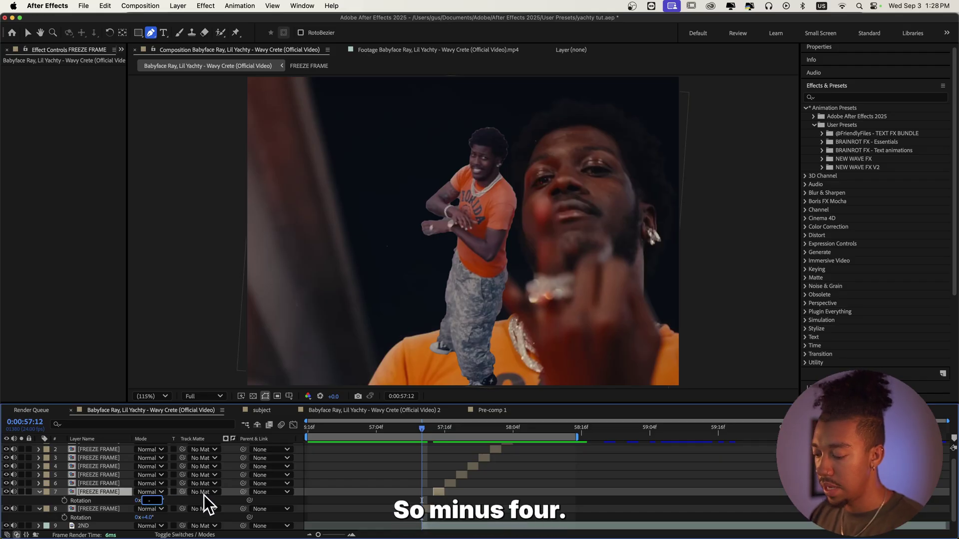
{"action": "type", "text": "4"}
{"action": "key", "text": "Return"}
Enter rotations of −5° and 3° on freeze layers 5 and 4.
{"action": "left_click", "coordinate": [95, 483]}
{"action": "key", "text": "r"}
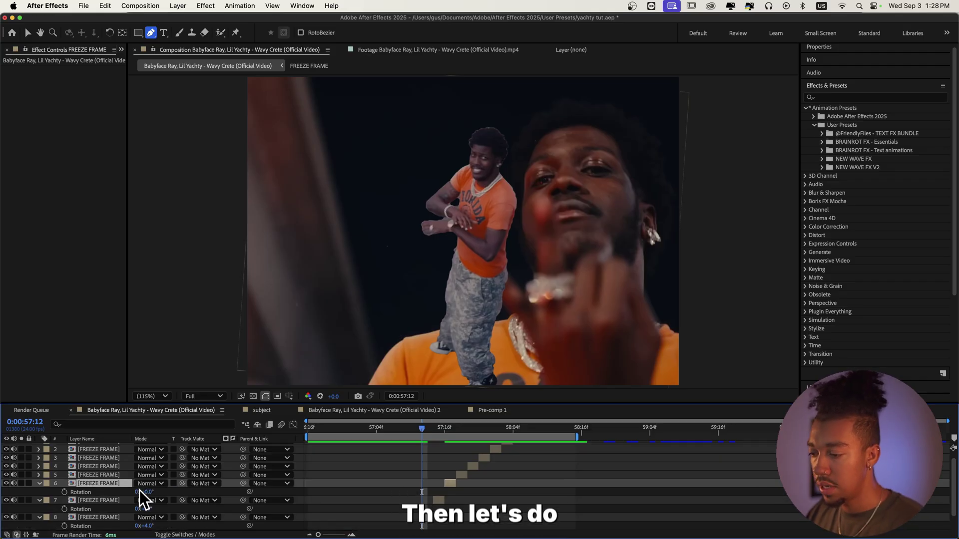
{"action": "left_click", "coordinate": [100, 474]}
{"action": "key", "text": "r"}
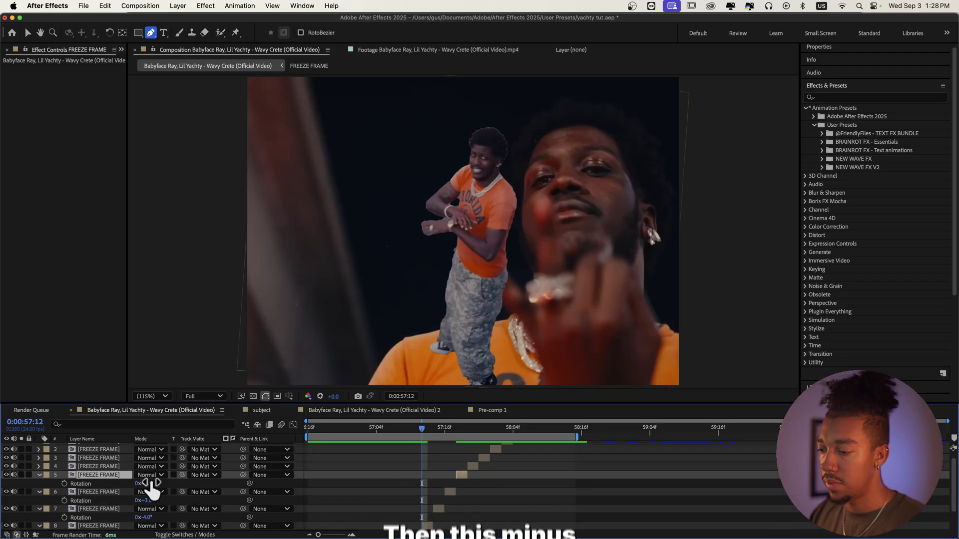
{"action": "type", "text": "-5"}
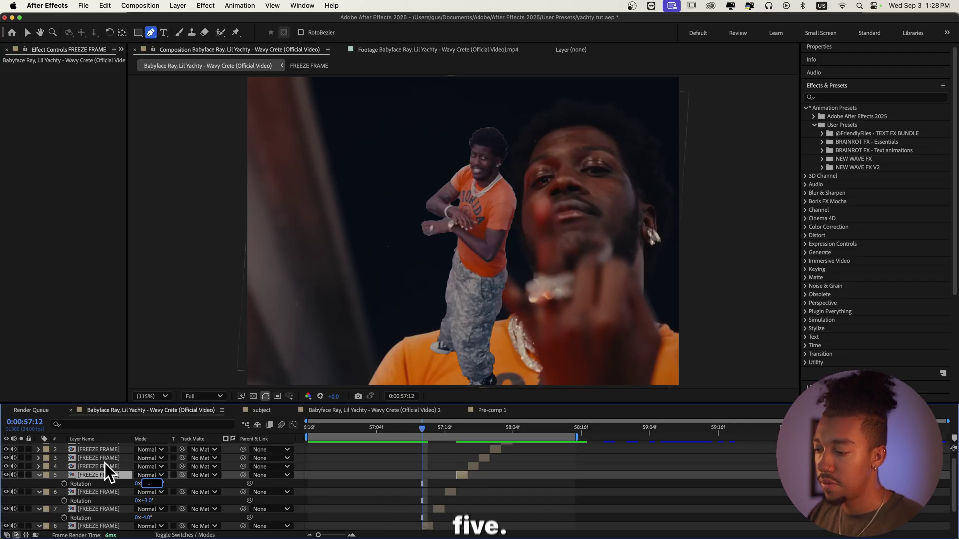
{"action": "left_click", "coordinate": [104, 465]}
{"action": "key", "text": "r"}
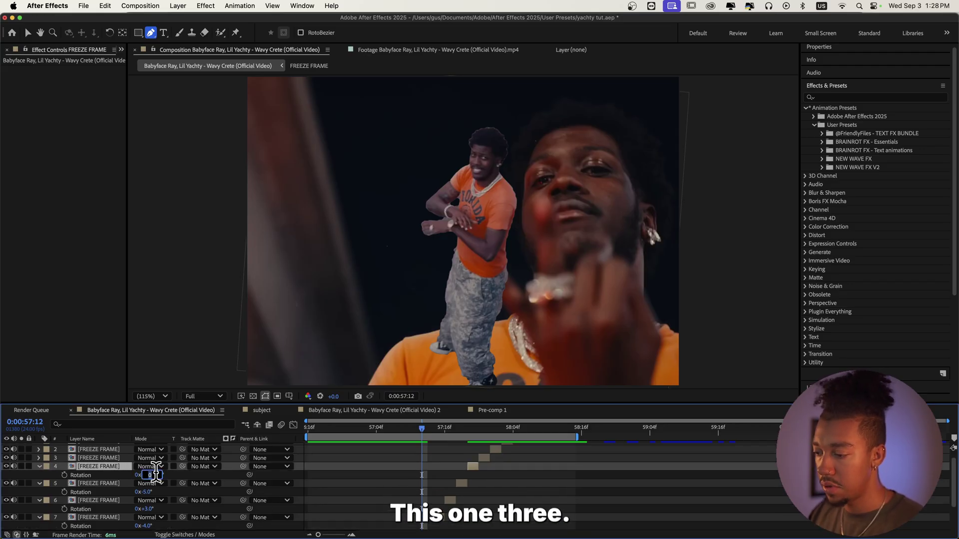
{"action": "type", "text": "3"}
Rotate freeze layer 2 to +2°, with Rotation shown on layers 3 and 1.
{"action": "left_click", "coordinate": [98, 457]}
{"action": "key", "text": "r"}
{"action": "left_click", "coordinate": [149, 467]}
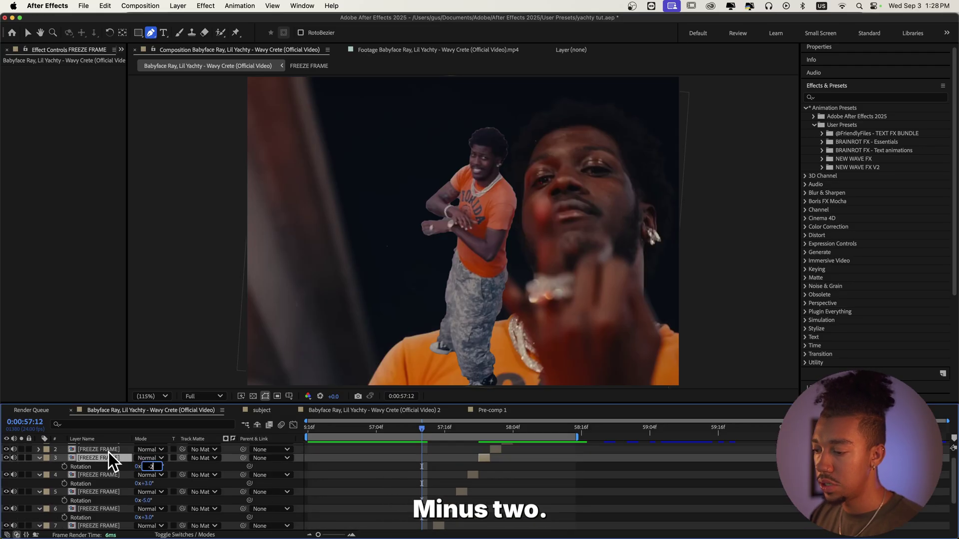
{"action": "left_click", "coordinate": [108, 450]}
{"action": "key", "text": "r"}
{"action": "left_click", "coordinate": [147, 458]}
{"action": "type", "text": "2"}
{"action": "key", "text": "Return"}
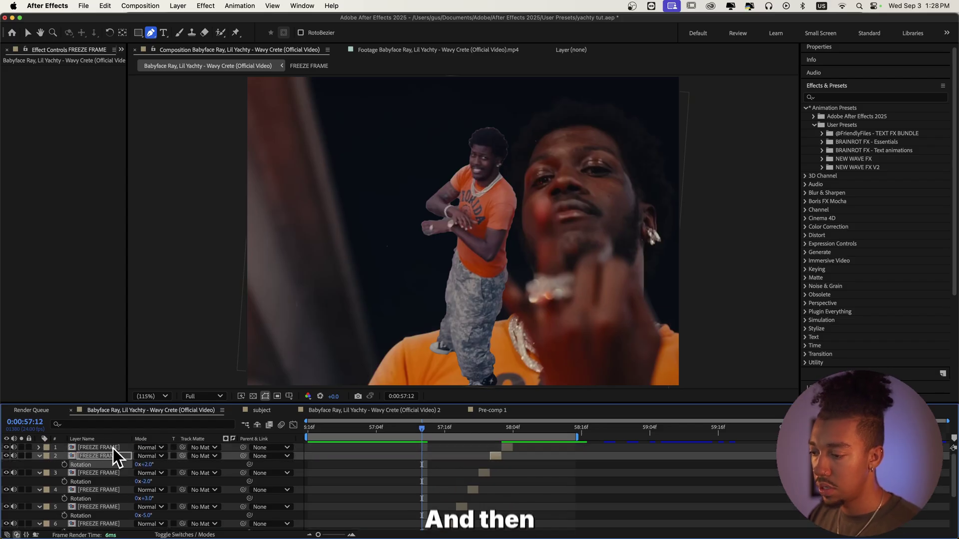
{"action": "left_click", "coordinate": [112, 448]}
{"action": "key", "text": "r"}
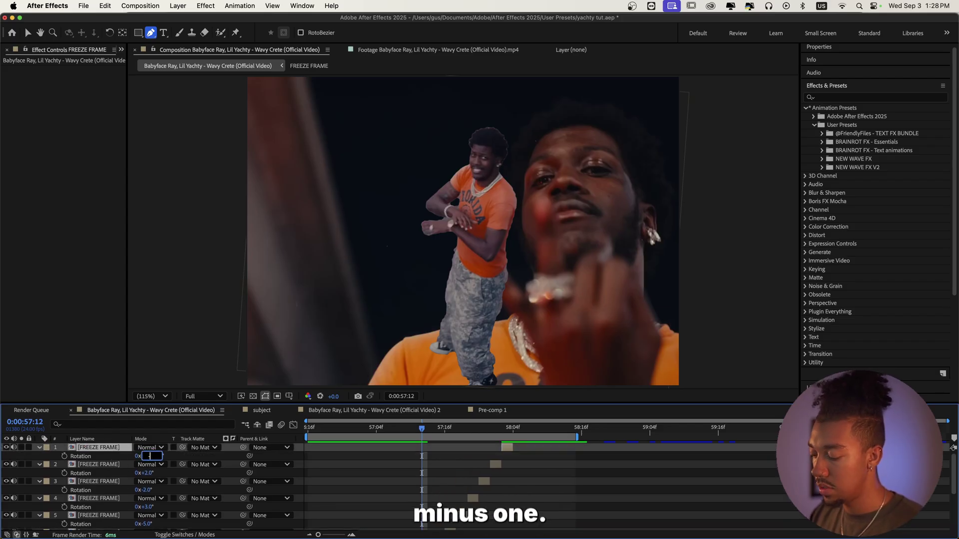
{"action": "left_click", "coordinate": [405, 427]}
{"action": "scroll", "coordinate": [370, 448], "scroll_direction": "down", "scroll_amount": 1}
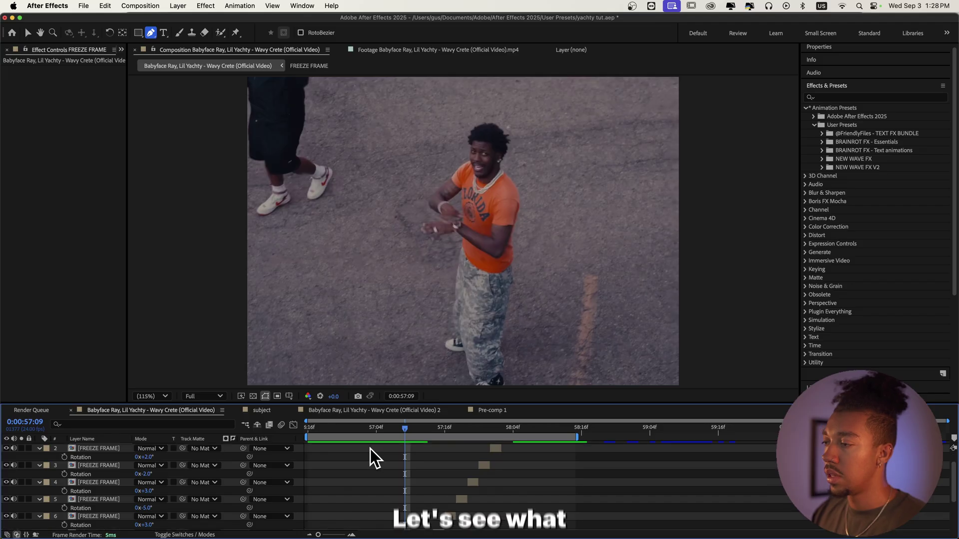
Play a preview of the rotated freeze-frame copies.
{"action": "key", "text": "space"}
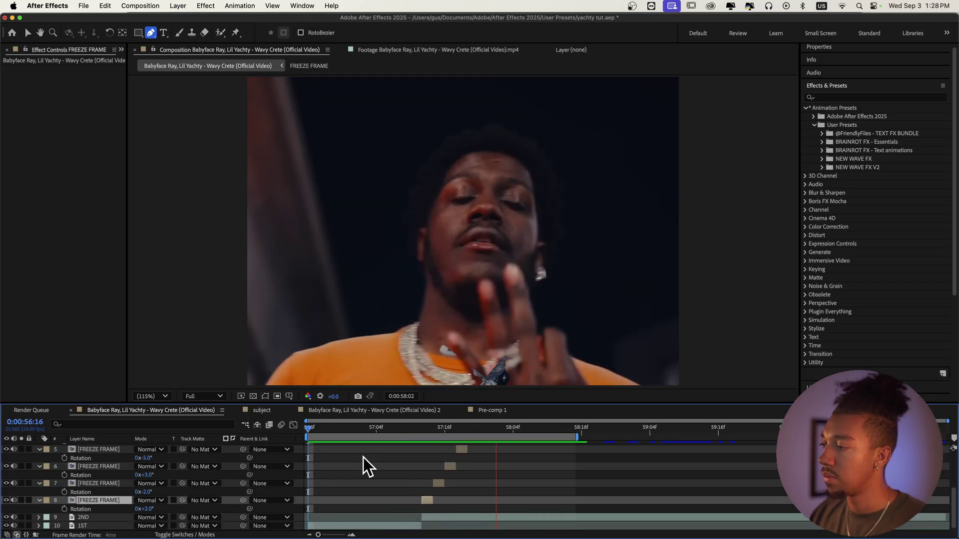
{"action": "scroll", "coordinate": [382, 466], "scroll_direction": "up", "scroll_amount": 1}
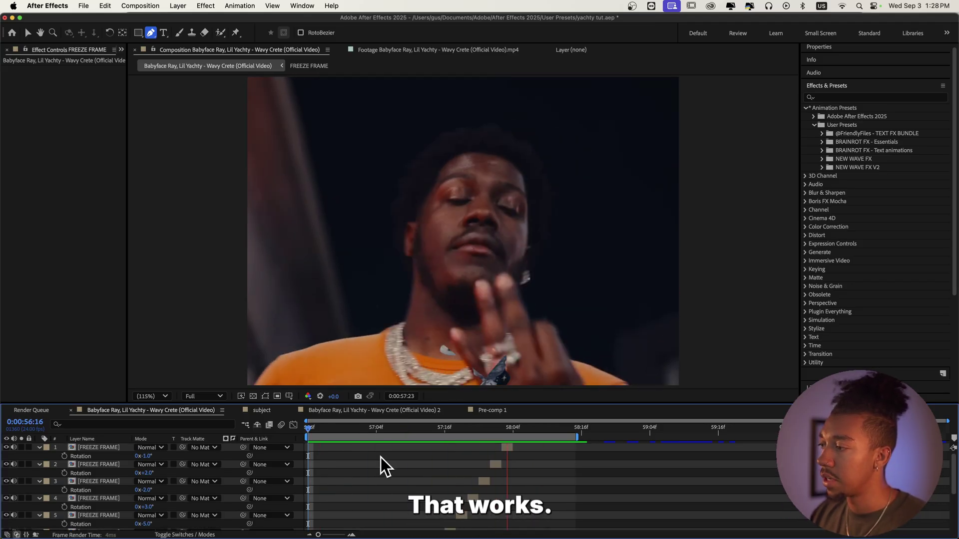
{"action": "scroll", "coordinate": [367, 465], "scroll_direction": "down", "scroll_amount": 4}
{"action": "scroll", "coordinate": [105, 490], "scroll_direction": "up", "scroll_amount": 4}
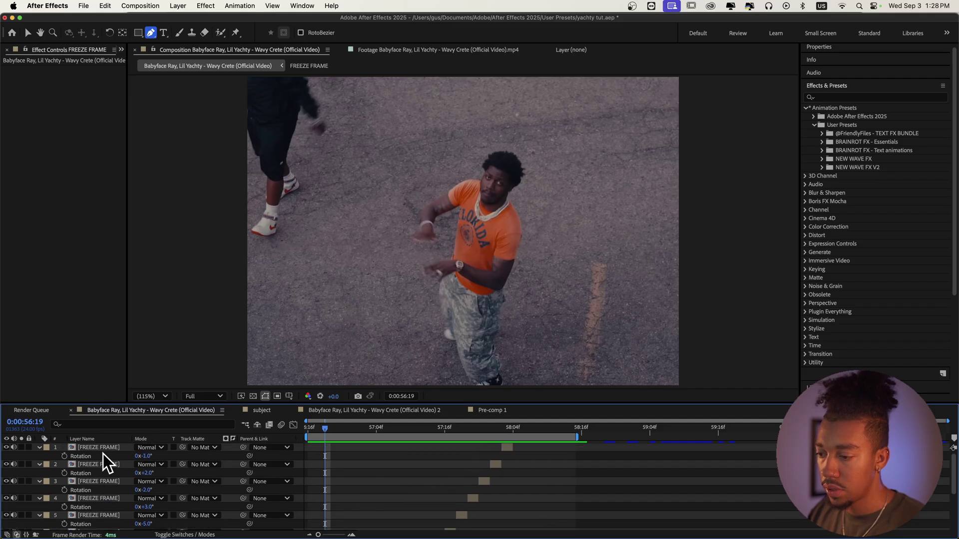
{"action": "scroll", "coordinate": [117, 462], "scroll_direction": "down", "scroll_amount": 4}
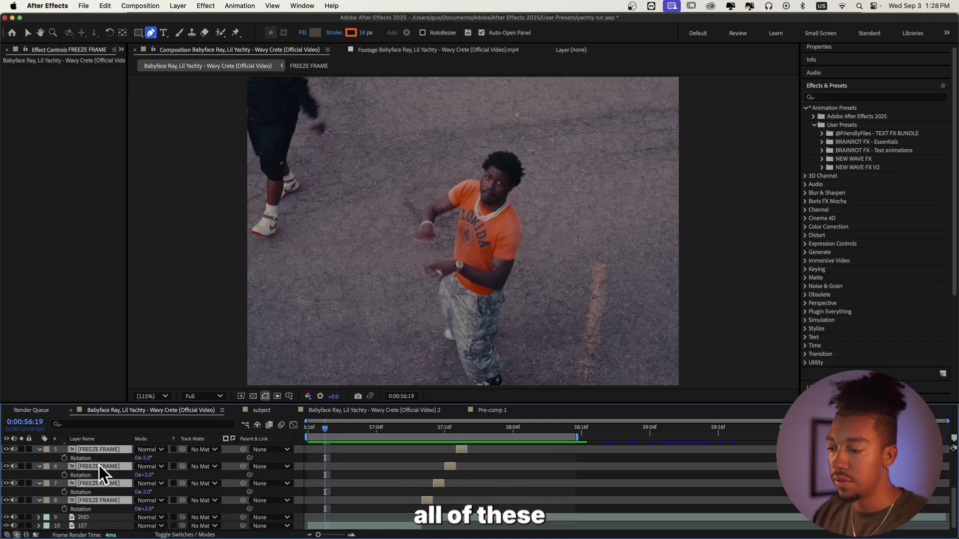
{"action": "scroll", "coordinate": [100, 474], "scroll_direction": "up", "scroll_amount": 4}
Pre-compose the selected FREEZE FRAME layers into SUBJECT and clear the Effects search.
{"action": "right_click", "coordinate": [105, 450]}
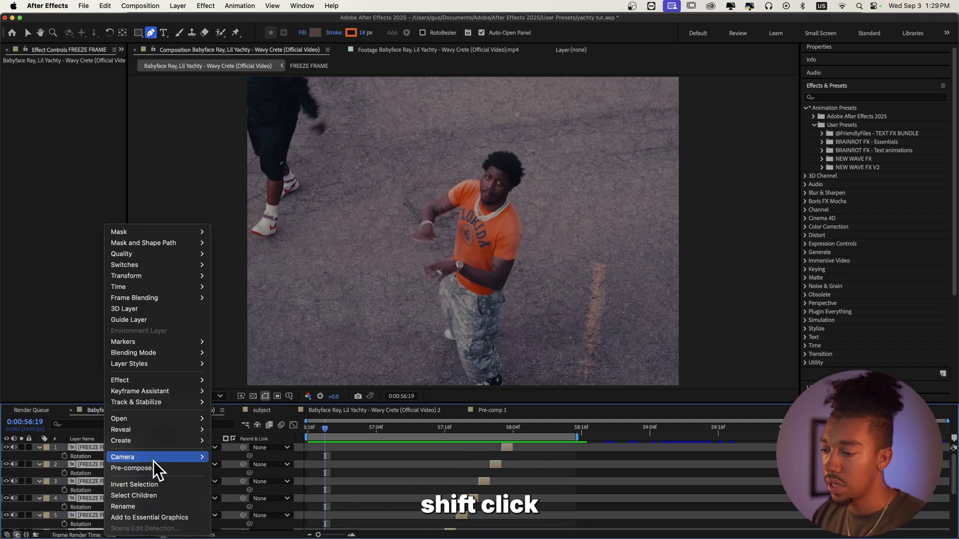
{"action": "left_click", "coordinate": [134, 469]}
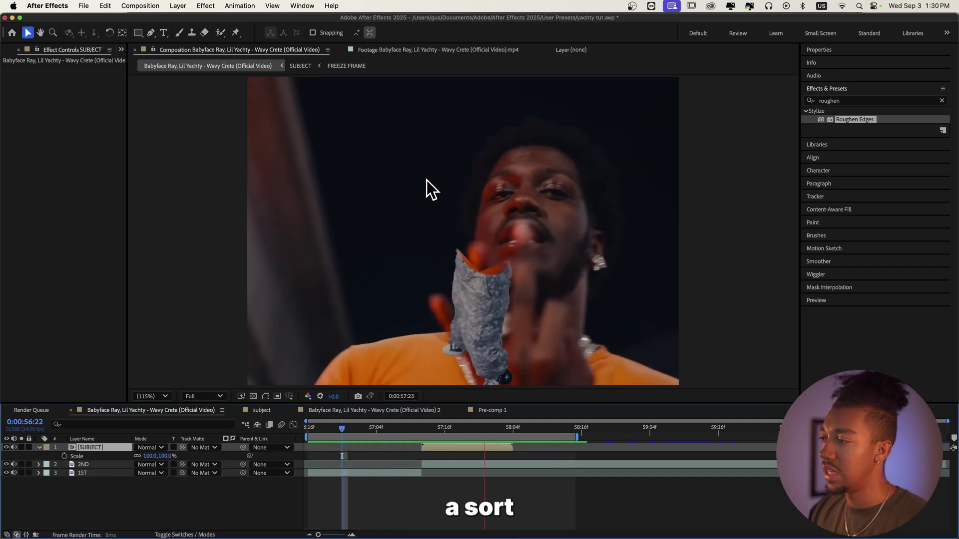
{"action": "left_click_drag", "start_coordinate": [376, 421], "coordinate": [410, 429]}
{"action": "left_click", "coordinate": [941, 101]}
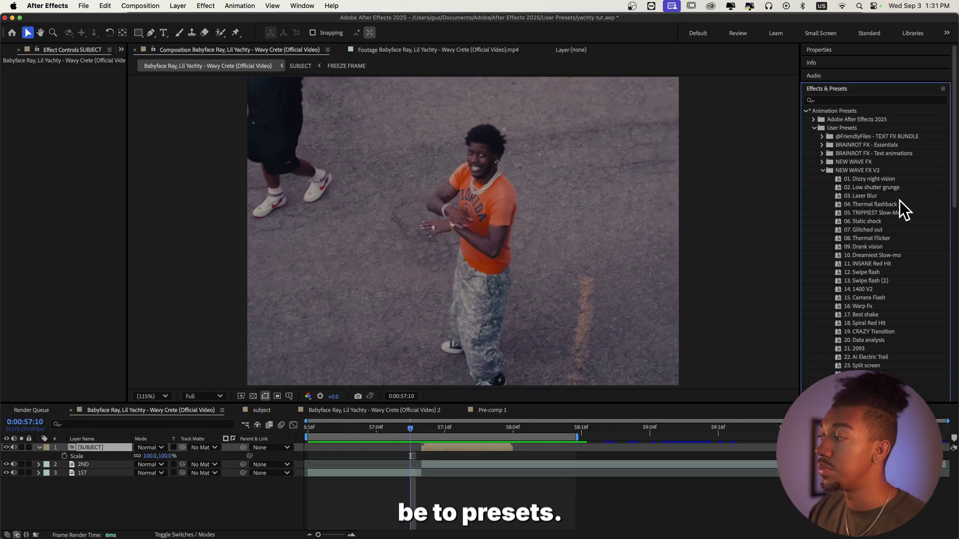
Select the 14. 1400 V2 preset in the NEW WAVE FX V2 presets list.
{"action": "scroll", "coordinate": [898, 202], "scroll_direction": "down", "scroll_amount": 5}
{"action": "left_click", "coordinate": [885, 207]}
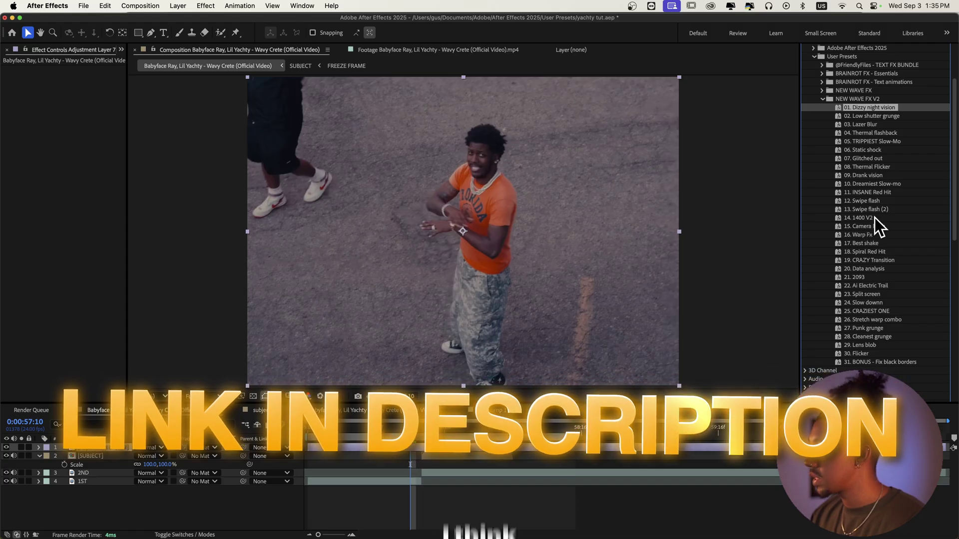
{"action": "left_click", "coordinate": [880, 210]}
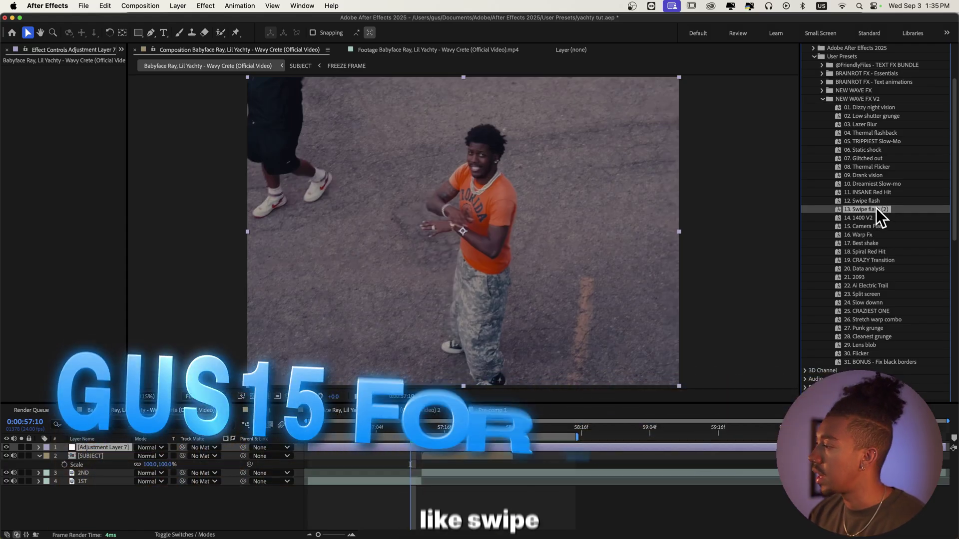
{"action": "left_click_drag", "start_coordinate": [878, 208], "coordinate": [424, 445]}
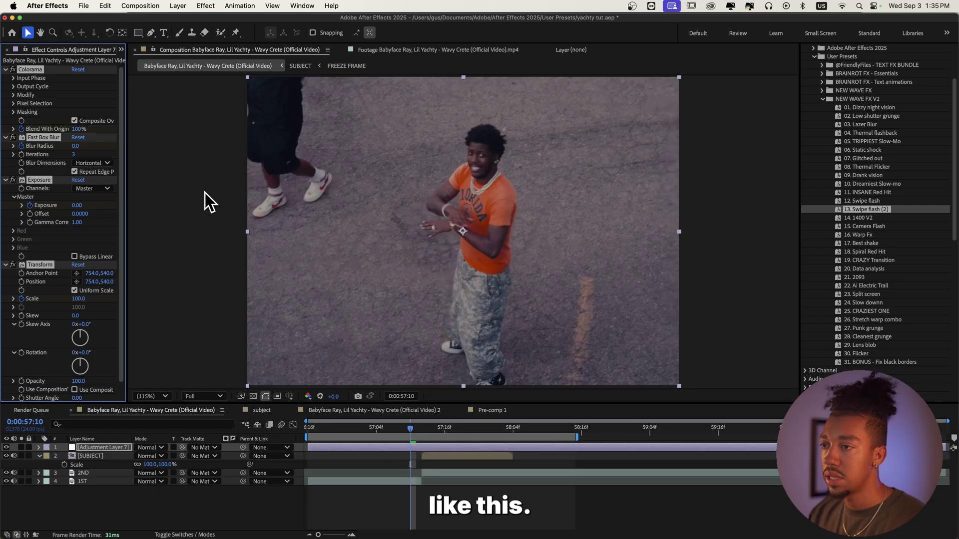
{"action": "left_click", "coordinate": [407, 427]}
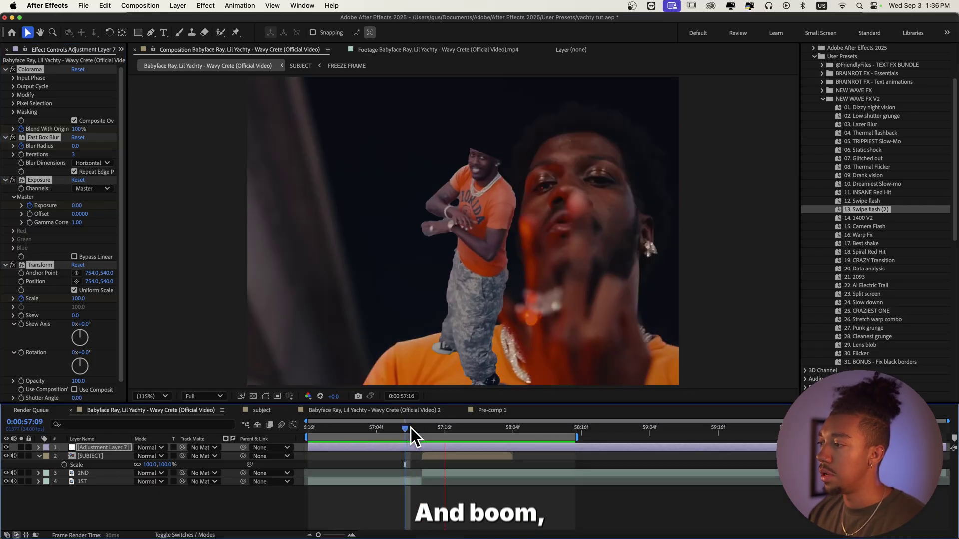
{"action": "left_click", "coordinate": [410, 428]}
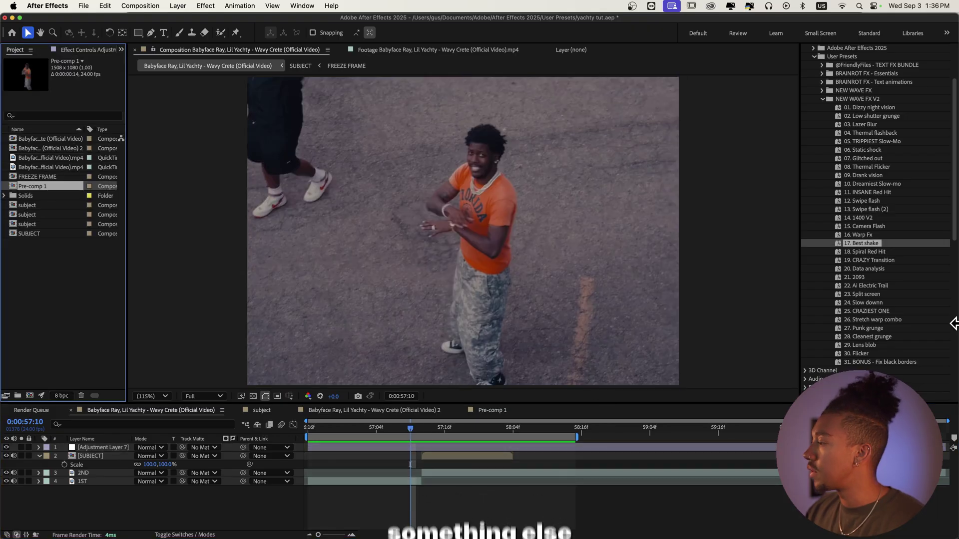
Apply the '17. Best shake' preset to Adjustment Layer 7 and preview the shaking freeze frame.
{"action": "left_click_drag", "start_coordinate": [866, 243], "coordinate": [863, 243]}
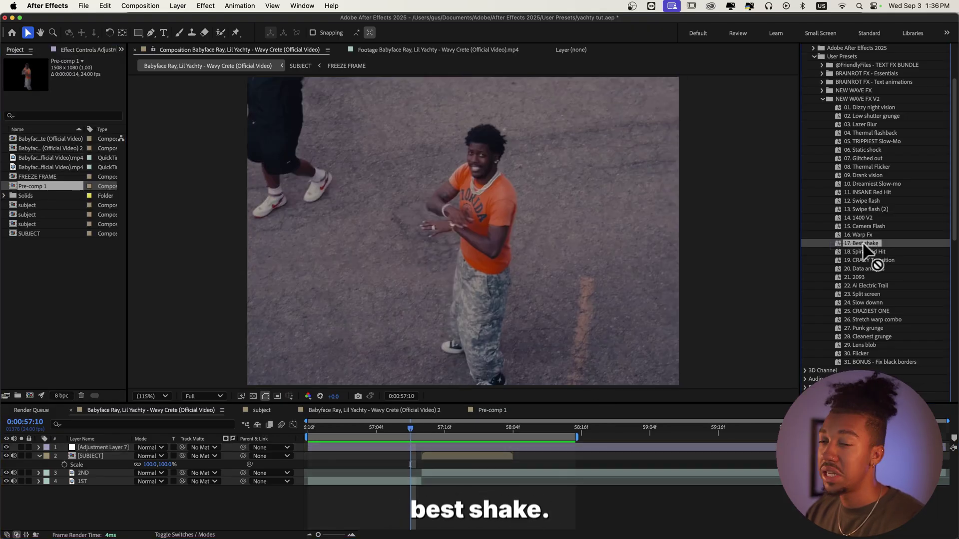
{"action": "left_click_drag", "start_coordinate": [673, 328], "coordinate": [369, 429]}
{"action": "key", "text": "space"}
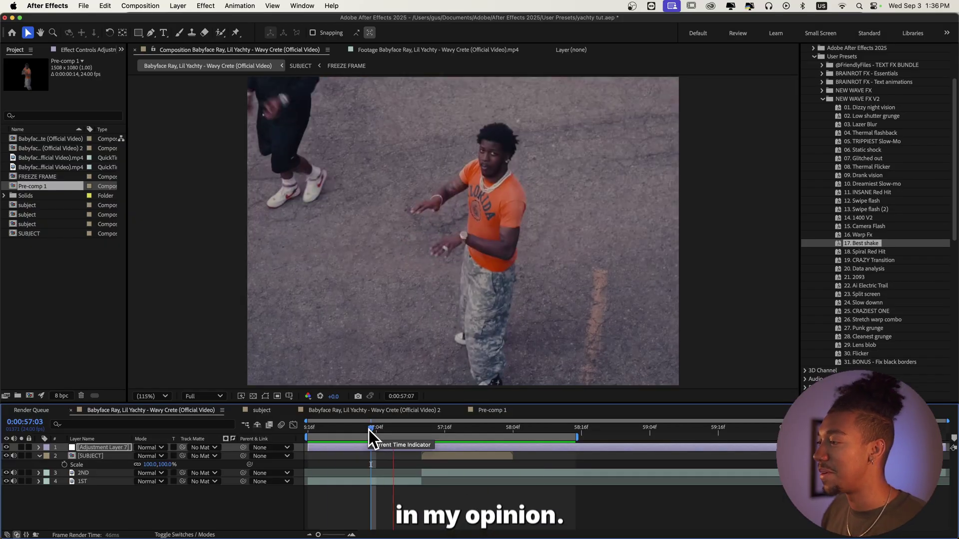
{"action": "left_click_drag", "start_coordinate": [369, 430], "coordinate": [362, 431]}
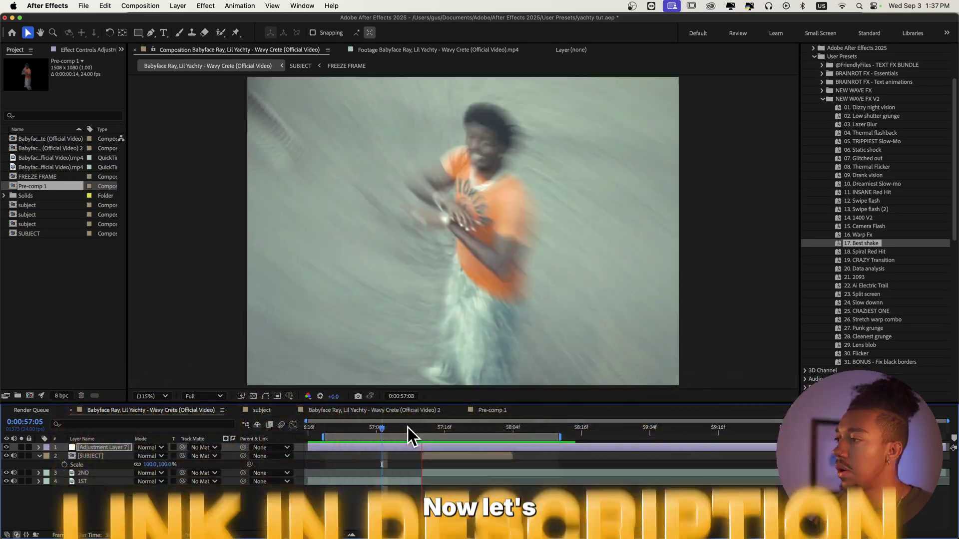
At 57:13, duplicate the SUBJECT layer and apply the Fill effect to the copy.
{"action": "left_click_drag", "start_coordinate": [407, 427], "coordinate": [477, 428]}
{"action": "left_click", "coordinate": [430, 456]}
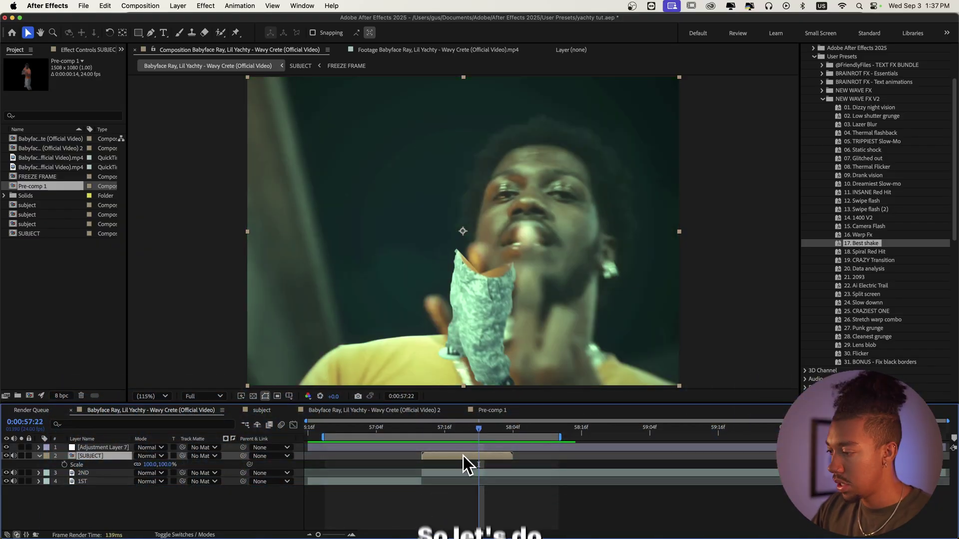
{"action": "key", "text": "super+d"}
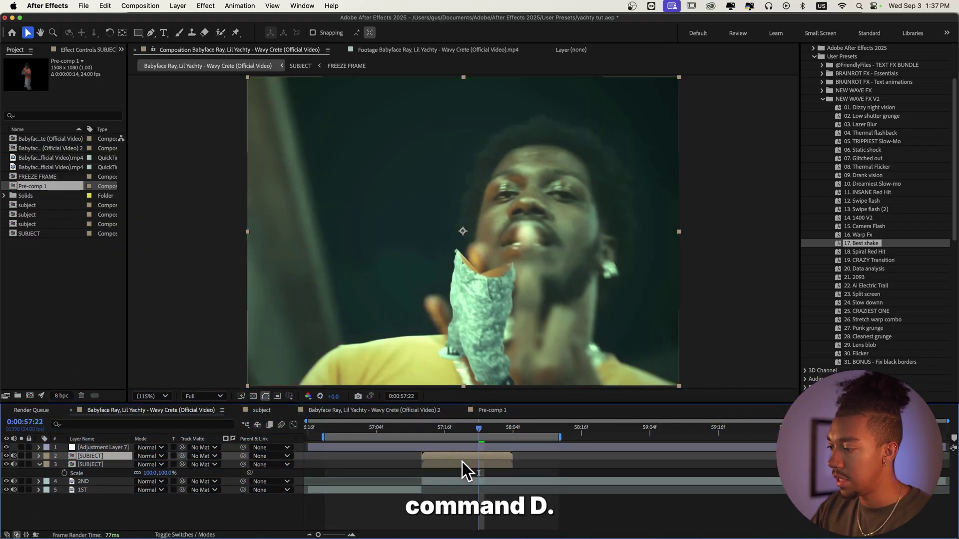
{"action": "scroll", "coordinate": [899, 130], "scroll_direction": "up", "scroll_amount": 3}
{"action": "left_click", "coordinate": [851, 99]}
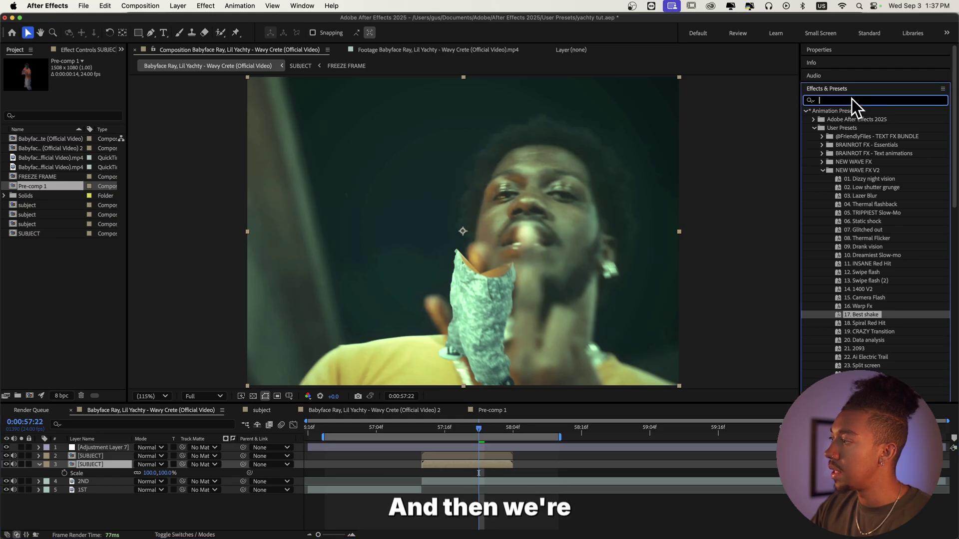
{"action": "type", "text": "fill"}
{"action": "left_click_drag", "start_coordinate": [841, 229], "coordinate": [494, 464]}
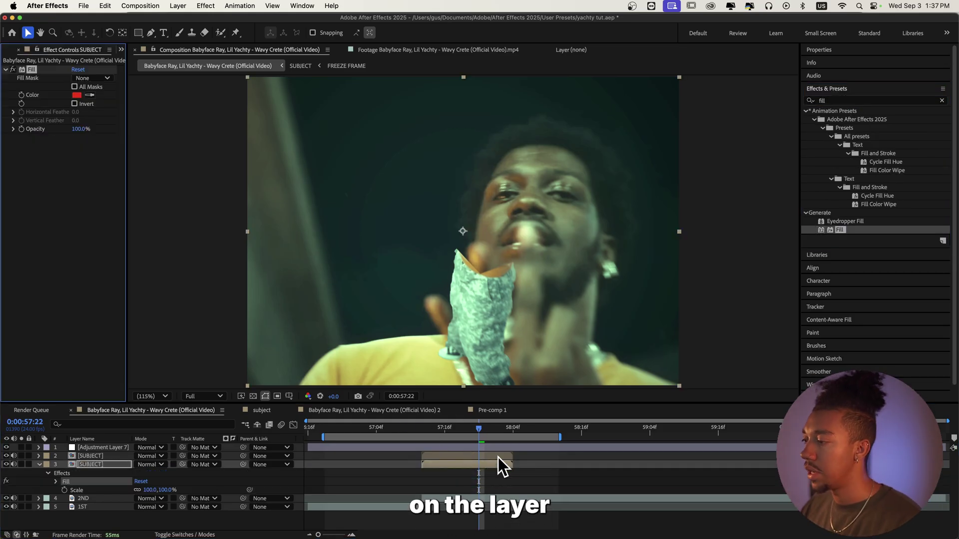
Make the copy's fill white, scale it to 104% as an outline, and preview from 56:19.
{"action": "left_click", "coordinate": [77, 95]}
{"action": "left_click_drag", "start_coordinate": [483, 350], "coordinate": [285, 222]}
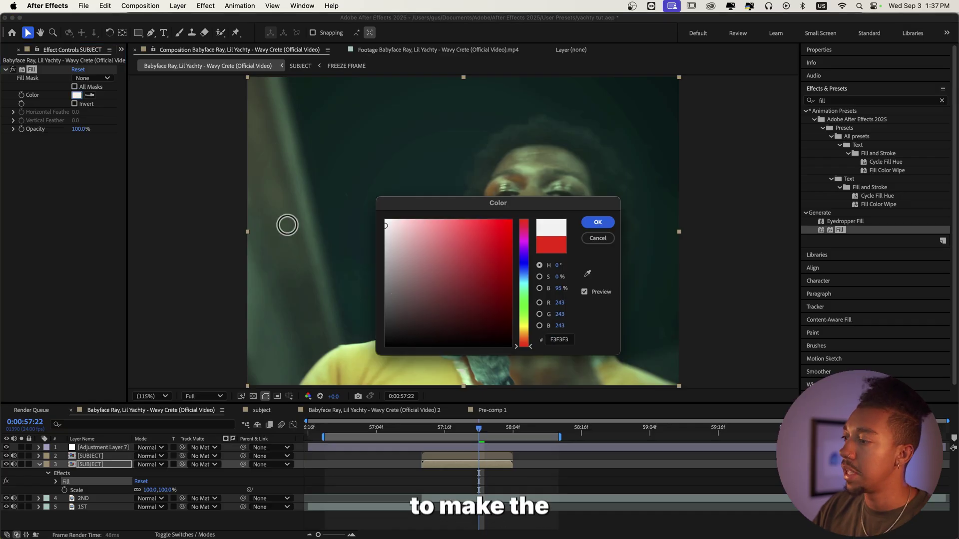
{"action": "left_click", "coordinate": [597, 223]}
{"action": "key", "text": "s"}
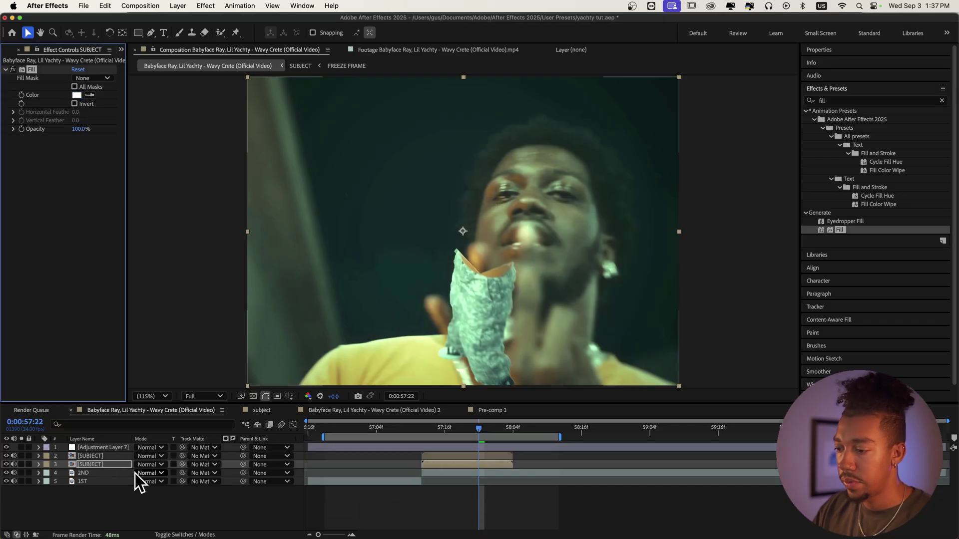
{"action": "left_click_drag", "start_coordinate": [145, 473], "coordinate": [146, 473]}
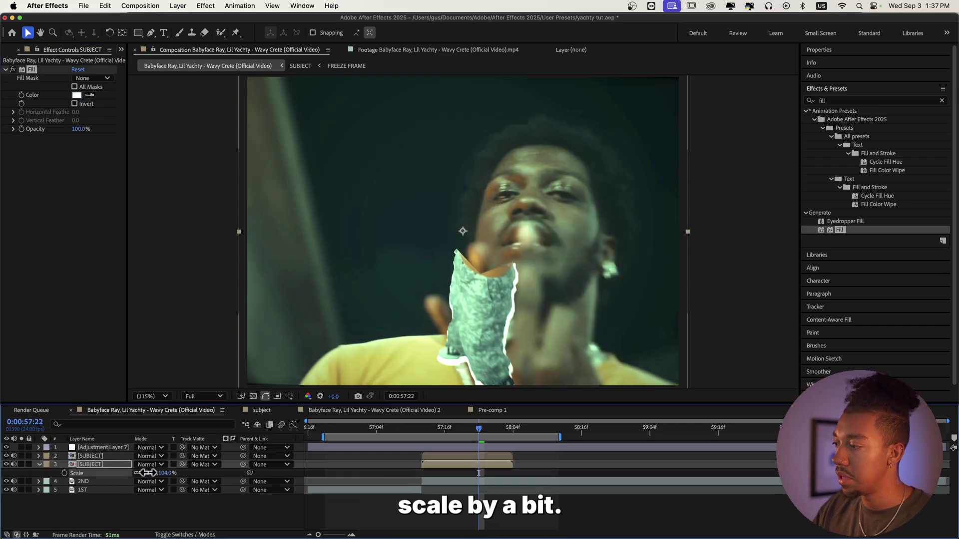
{"action": "left_click_drag", "start_coordinate": [420, 426], "coordinate": [328, 428]}
{"action": "key", "text": "space"}
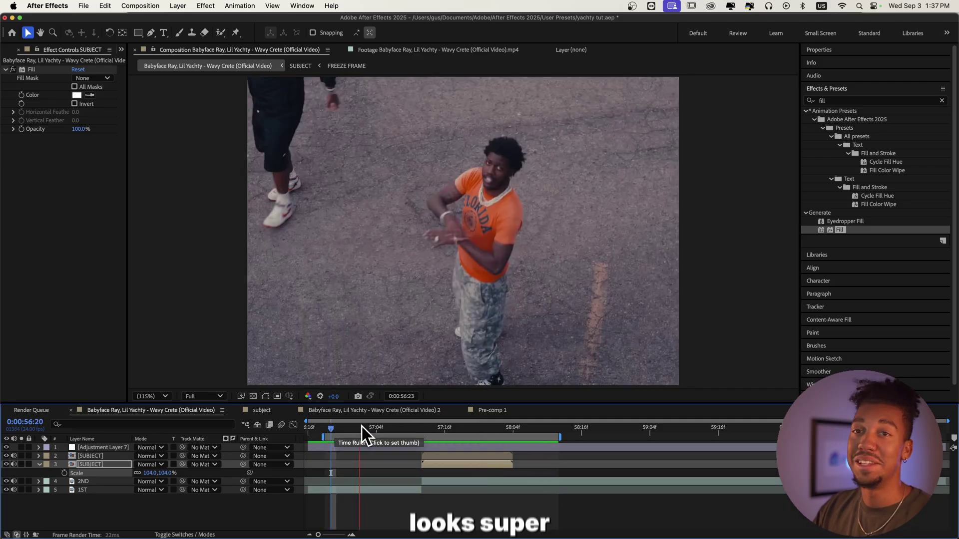
{"action": "key", "text": "space"}
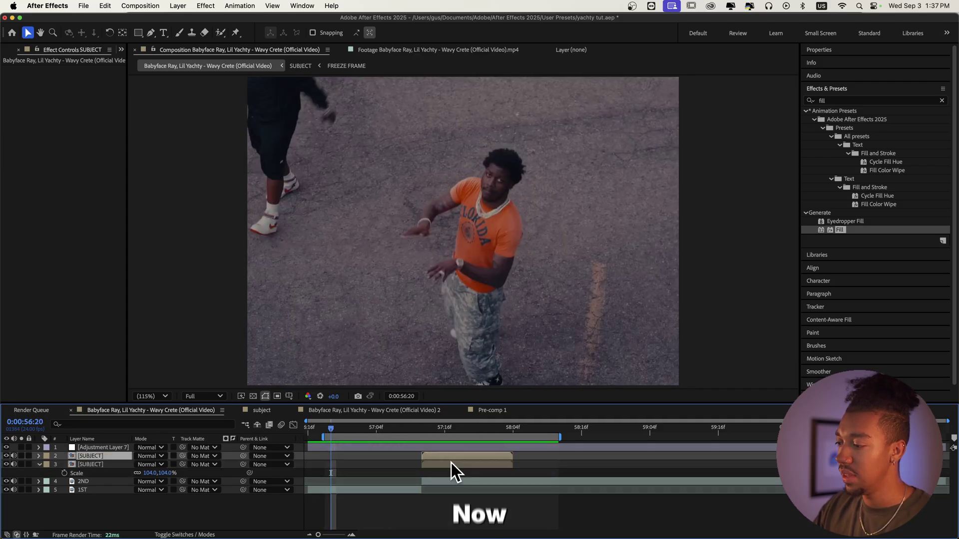
{"action": "left_click", "coordinate": [451, 428]}
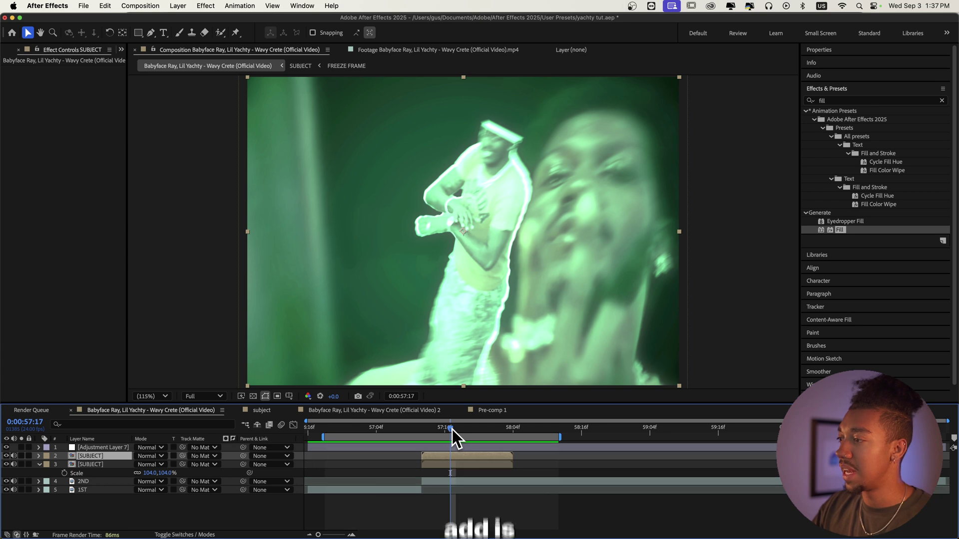
Pre-compose both SUBJECT layers into one precomp named 'Before drop shadow'.
{"action": "left_click", "coordinate": [439, 463], "text": "shift"}
{"action": "right_click", "coordinate": [440, 462]}
{"action": "left_click", "coordinate": [487, 463]}
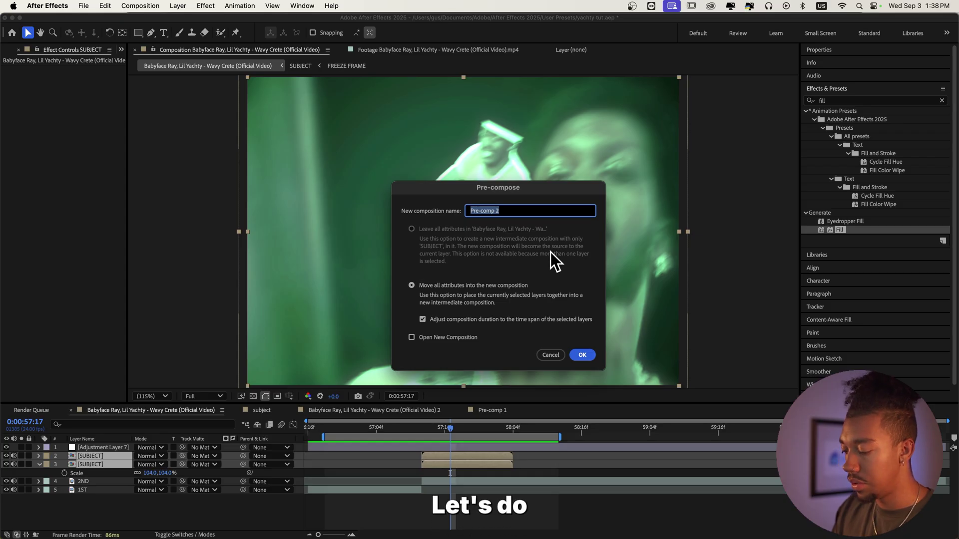
{"action": "type", "text": "Before dr"}
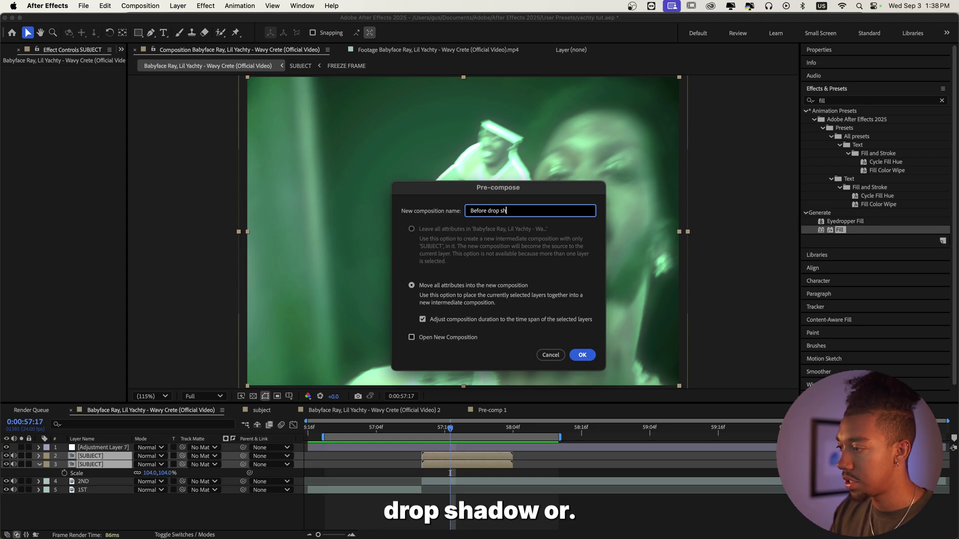
{"action": "key", "text": "Return"}
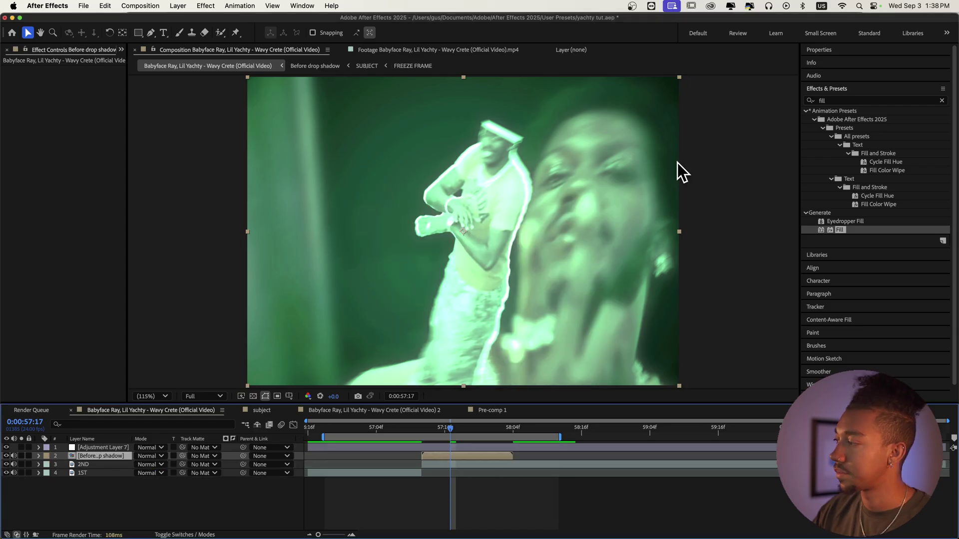
Add a Drop Shadow to the Before drop shadow precomp with Distance 34 and Softness 61, then preview from 57:04.
{"action": "double_click", "coordinate": [843, 103]}
{"action": "type", "text": "drop"}
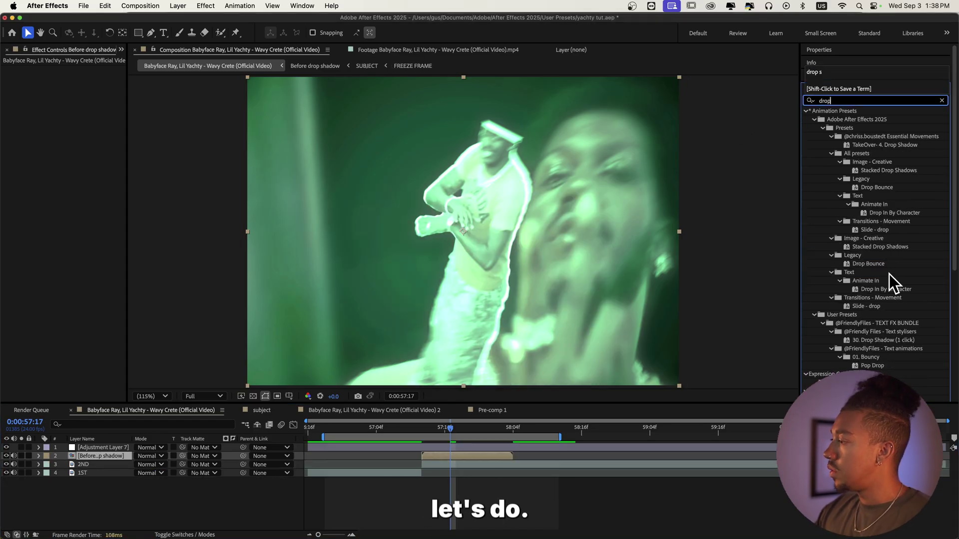
{"action": "scroll", "coordinate": [889, 274], "scroll_direction": "down", "scroll_amount": 5}
{"action": "left_click_drag", "start_coordinate": [852, 231], "coordinate": [7, 261]}
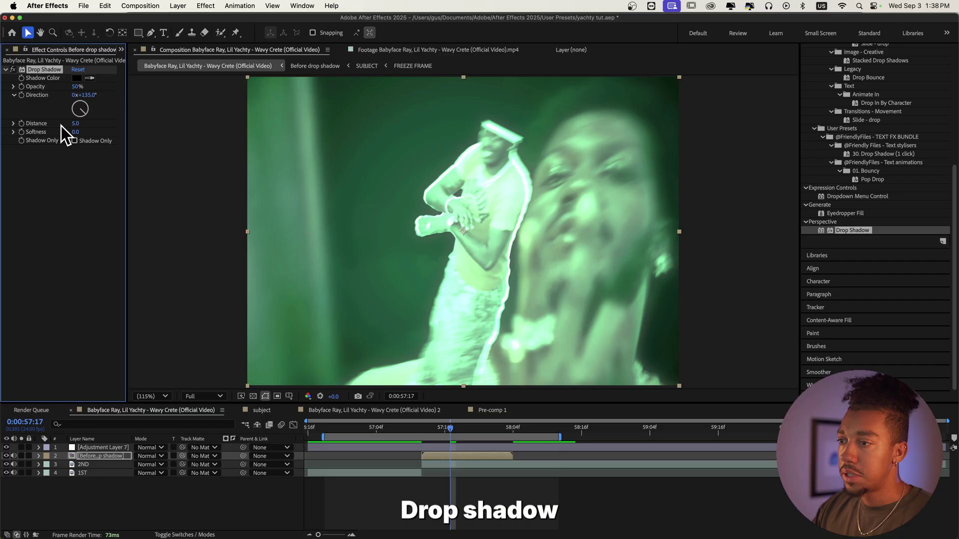
{"action": "mouse_move", "coordinate": [98, 124]}
{"action": "left_mouse_down"}
{"action": "mouse_move", "coordinate": [90, 125]}
{"action": "mouse_move", "coordinate": [108, 132]}
{"action": "left_mouse_up"}
{"action": "left_click_drag", "start_coordinate": [427, 424], "coordinate": [407, 437]}
{"action": "key", "text": "space"}
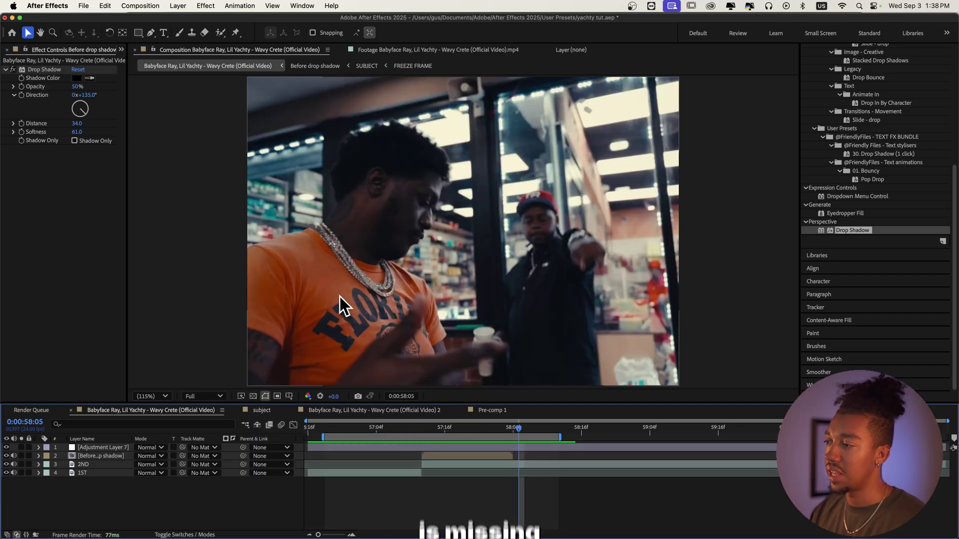
Apply Gaussian Blur to the 2ND layer with Blurriness 72.5.
{"action": "left_click", "coordinate": [430, 462]}
{"action": "scroll", "coordinate": [914, 91], "scroll_direction": "up", "scroll_amount": 6}
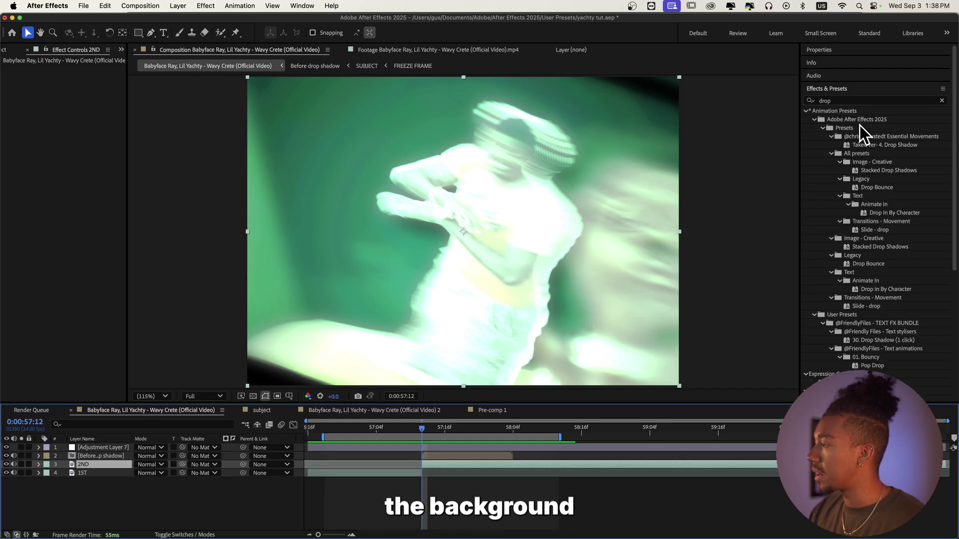
{"action": "double_click", "coordinate": [849, 100]}
{"action": "type", "text": "gaus"}
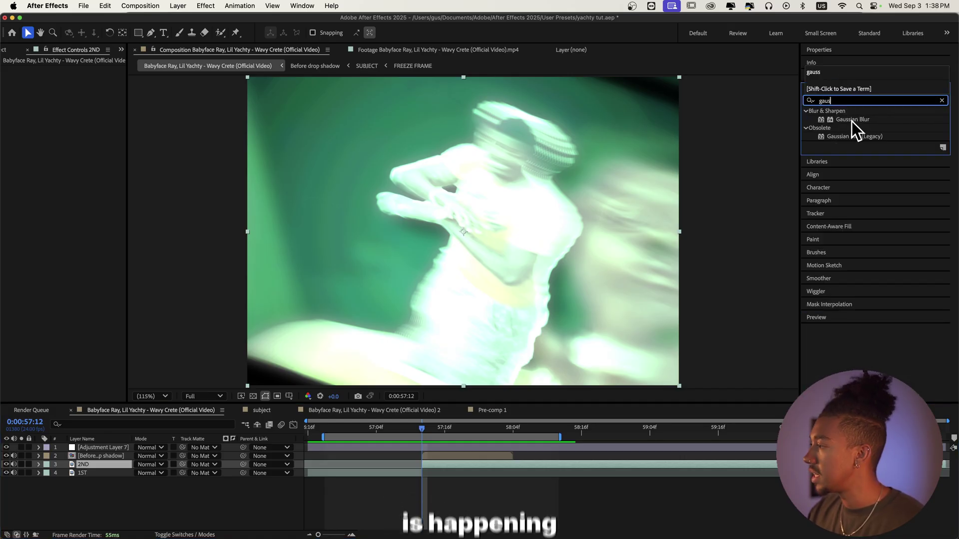
{"action": "type", "text": "s"}
{"action": "double_click", "coordinate": [855, 119]}
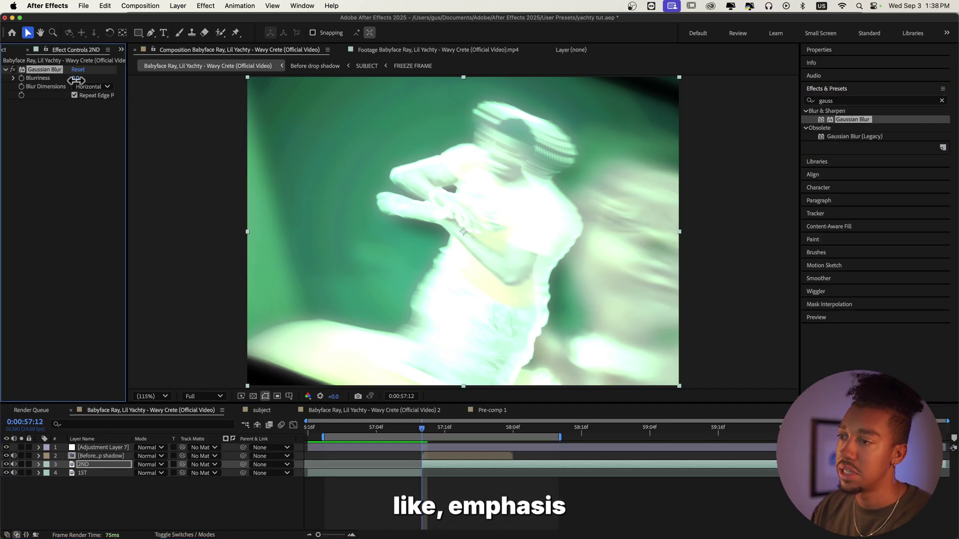
{"action": "left_click_drag", "start_coordinate": [76, 80], "coordinate": [358, 80]}
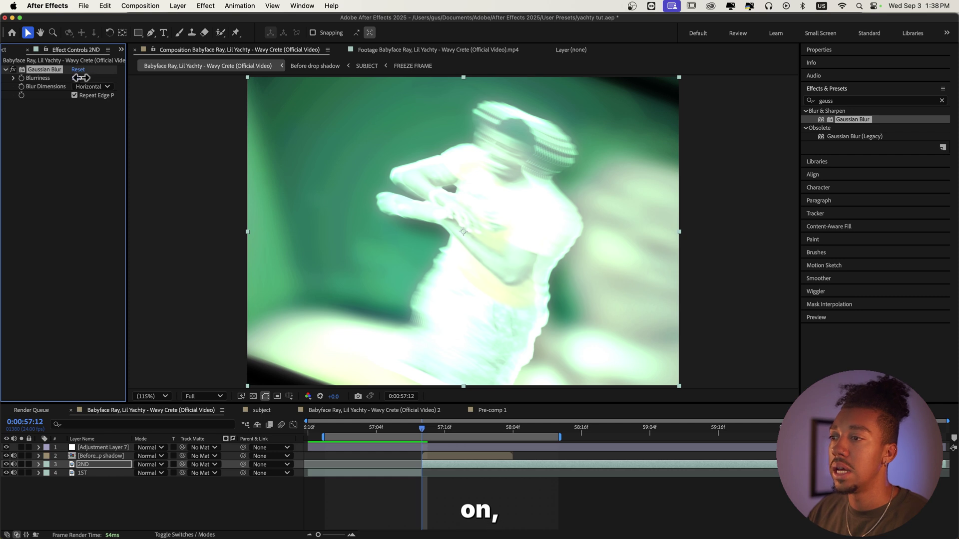
{"action": "left_click_drag", "start_coordinate": [81, 78], "coordinate": [86, 77]}
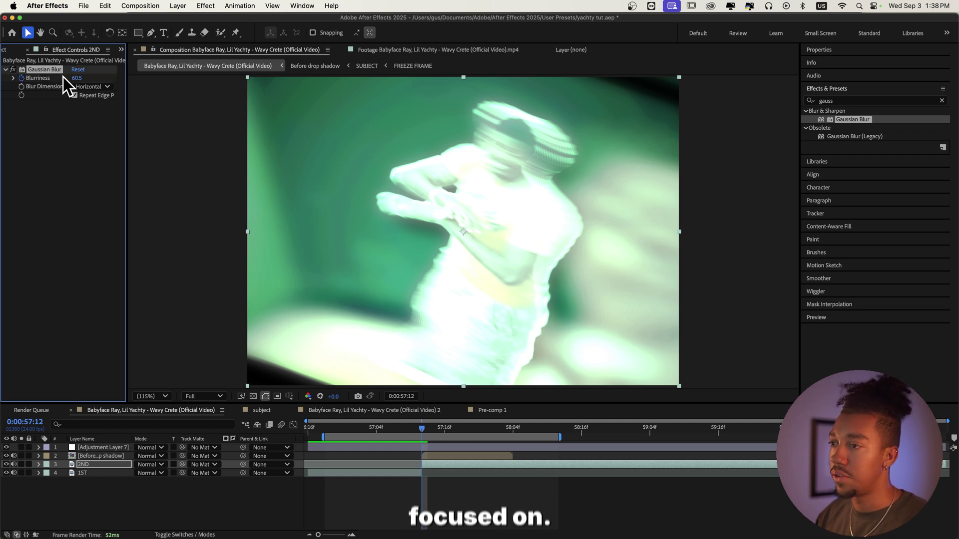
{"action": "left_click_drag", "start_coordinate": [80, 77], "coordinate": [100, 77]}
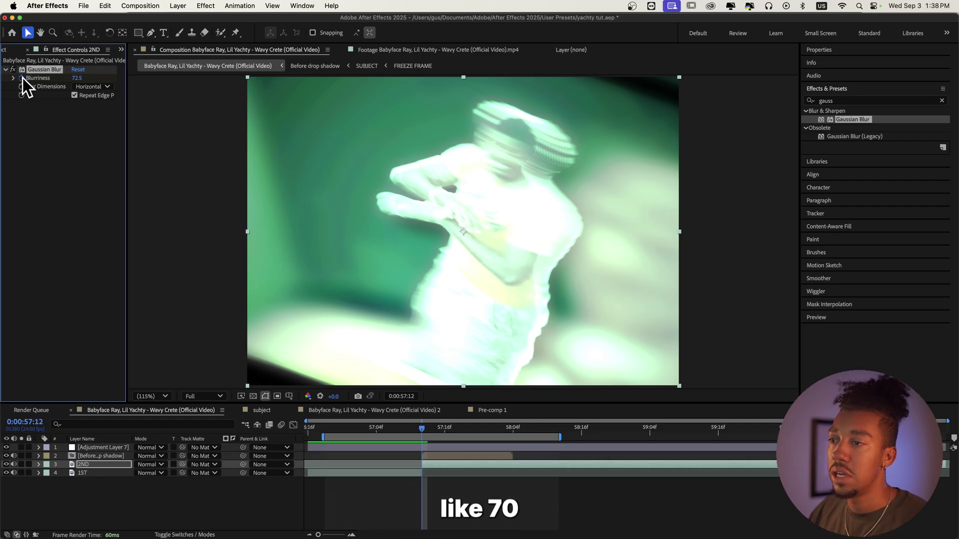
At 58:02, set the Gaussian Blur Blurriness to 0 so the blur clears.
{"action": "left_click_drag", "start_coordinate": [417, 427], "coordinate": [501, 427]}
{"action": "left_click", "coordinate": [80, 78]}
{"action": "type", "text": "0"}
{"action": "key", "text": "Return"}
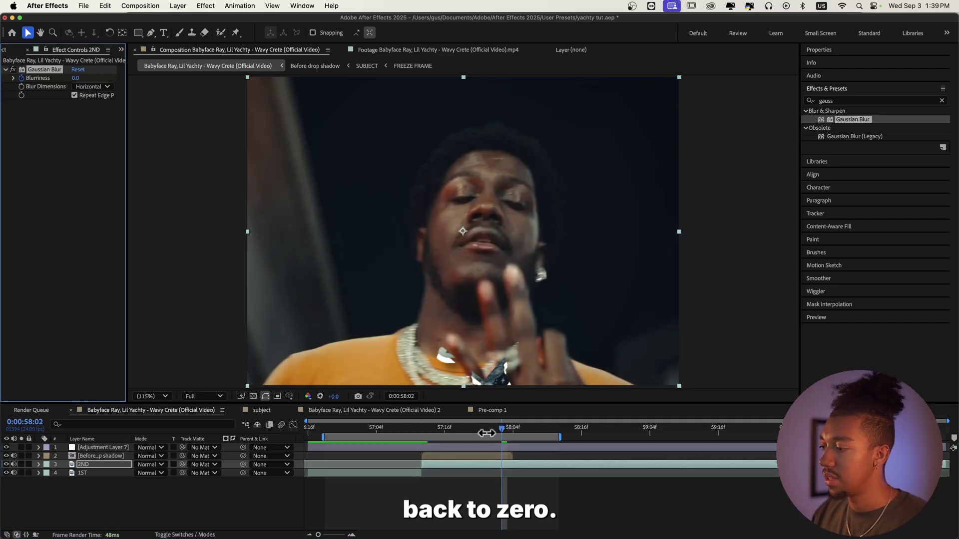